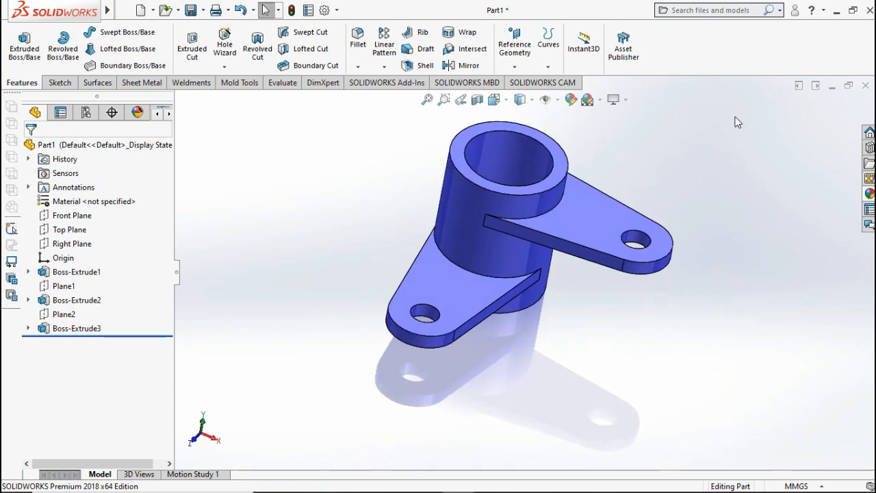
Sketch two concentric circles centred on the origin on the Top Plane, the outer one about 84 mm in diameter.
key("ctrl+7")
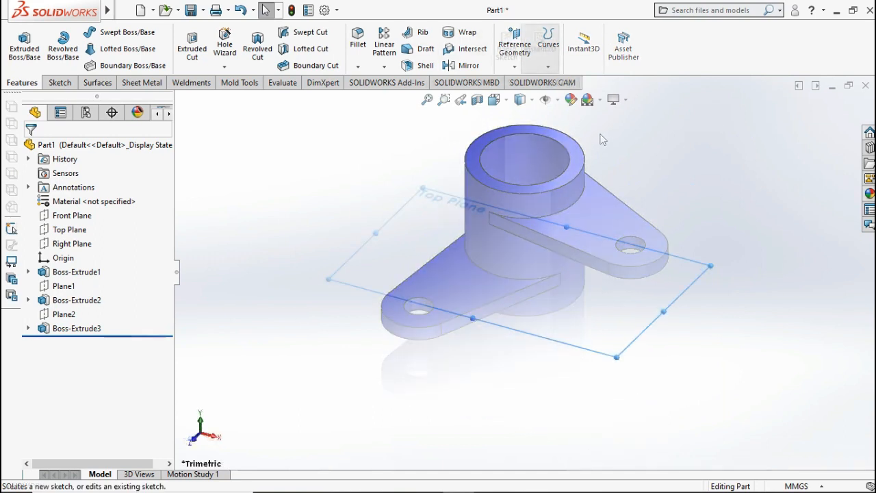
left_click(97, 213)
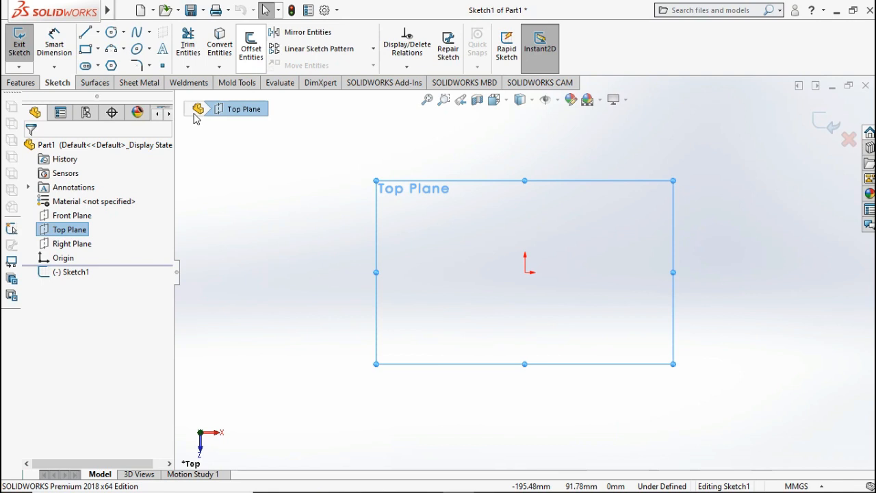
mouse_move(75, 20)
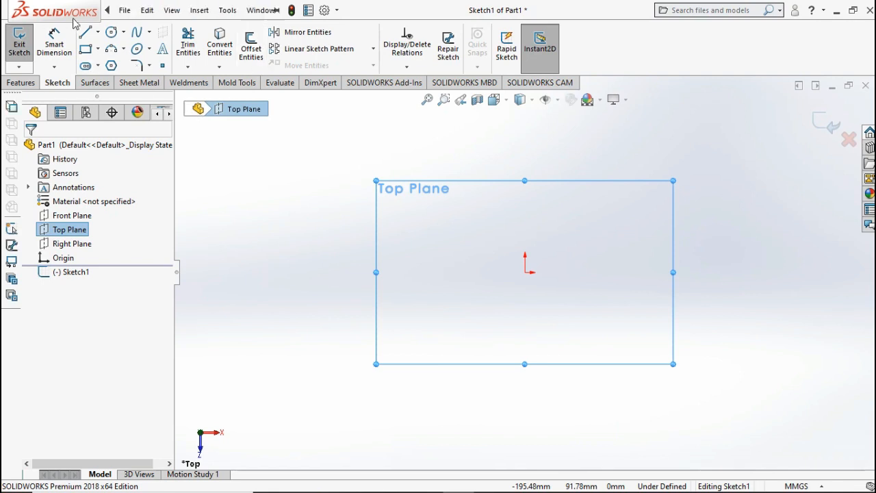
left_click(111, 32)
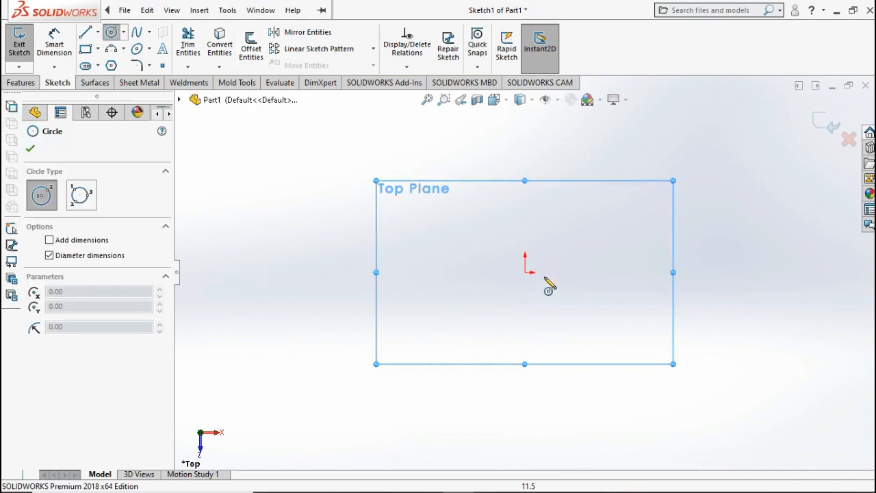
left_click(525, 271)
left_click(569, 217)
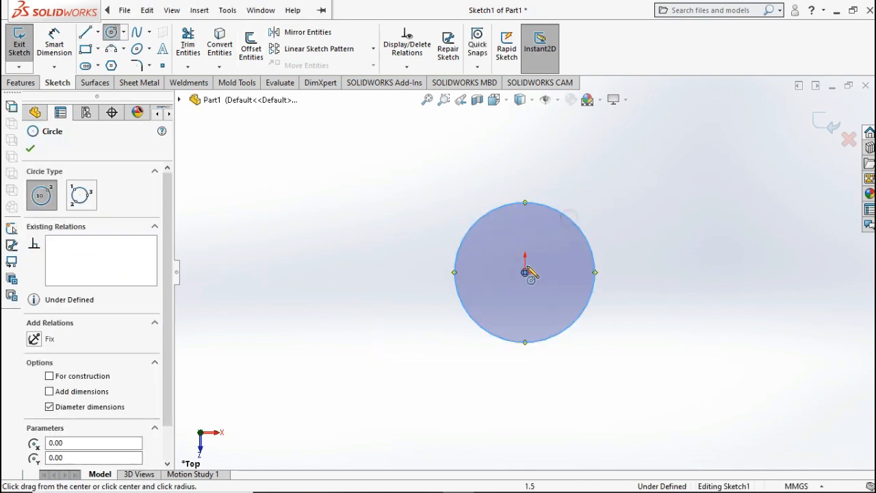
left_click(525, 272)
left_click(545, 243)
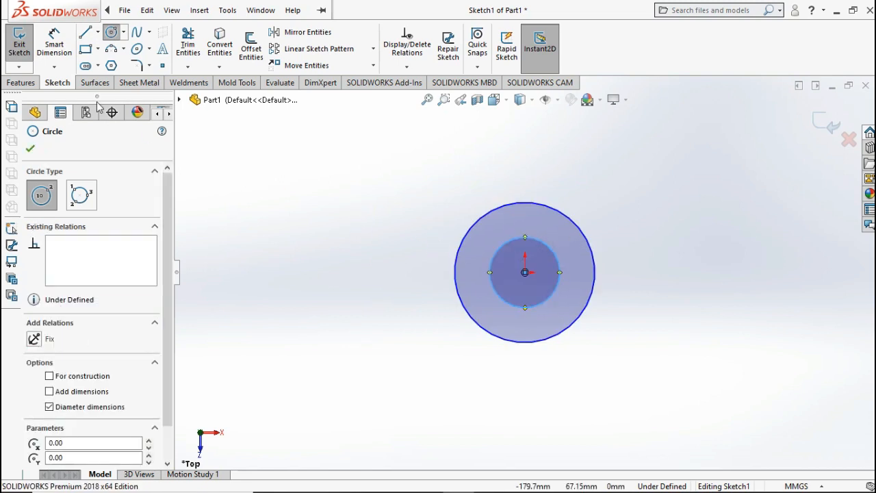
Dimension the outer circle's diameter to 40 mm and the inner circle's diameter to 30 mm.
left_click(56, 44)
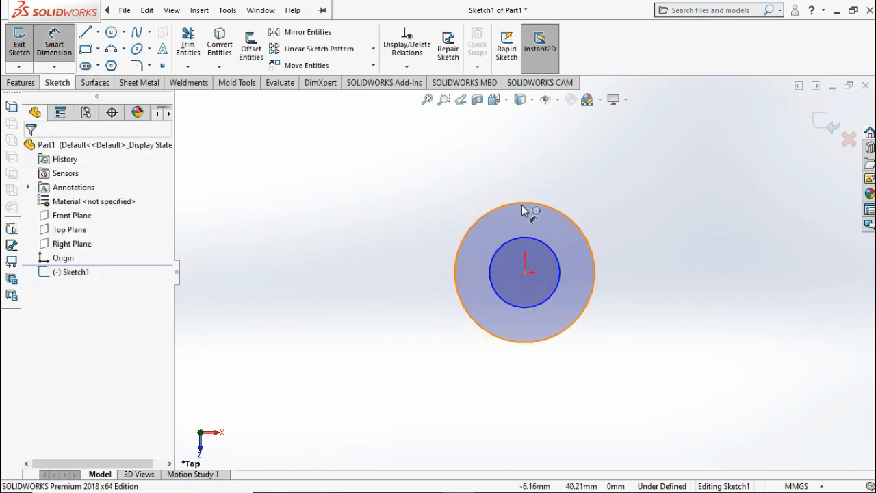
left_click(597, 269)
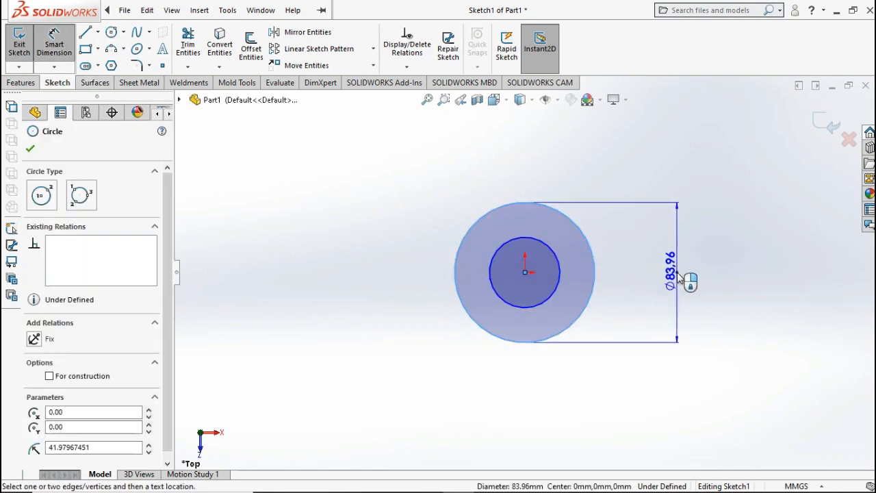
left_click(682, 278)
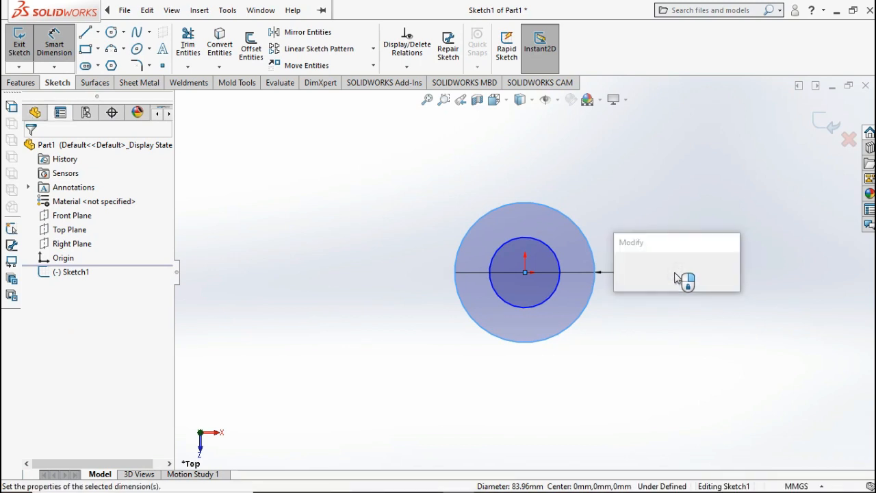
type("40")
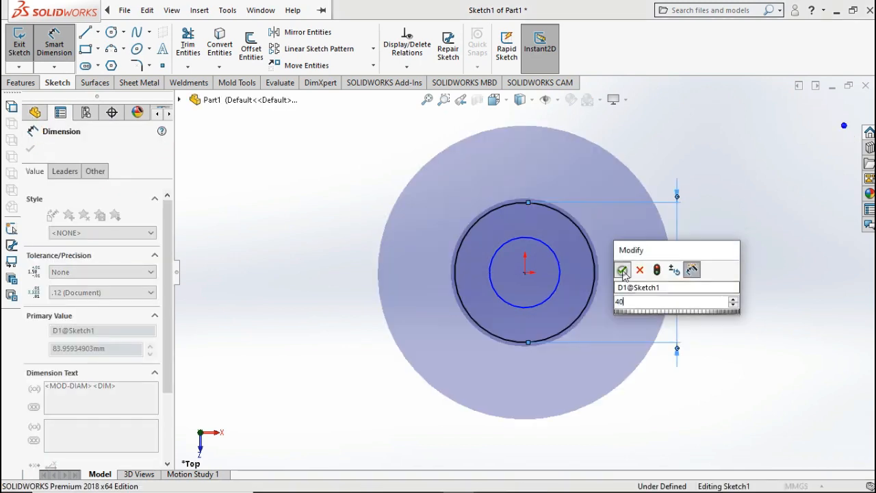
left_click(622, 270)
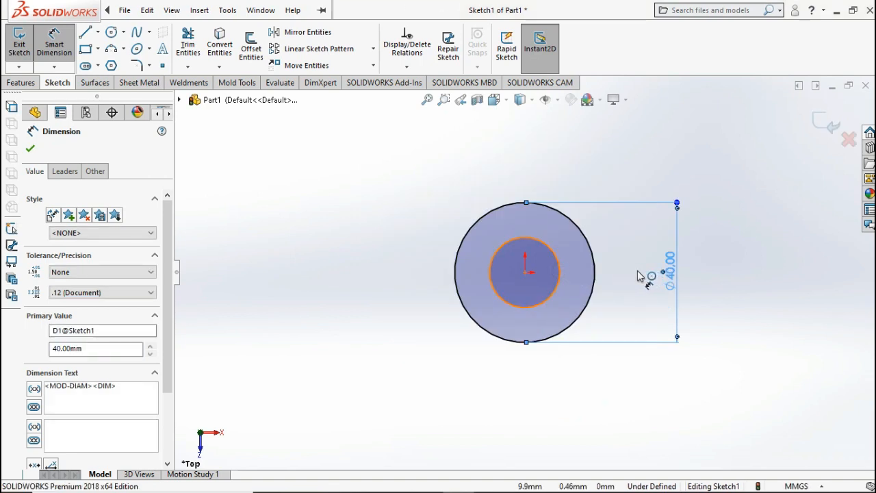
left_click(559, 275)
left_click(642, 276)
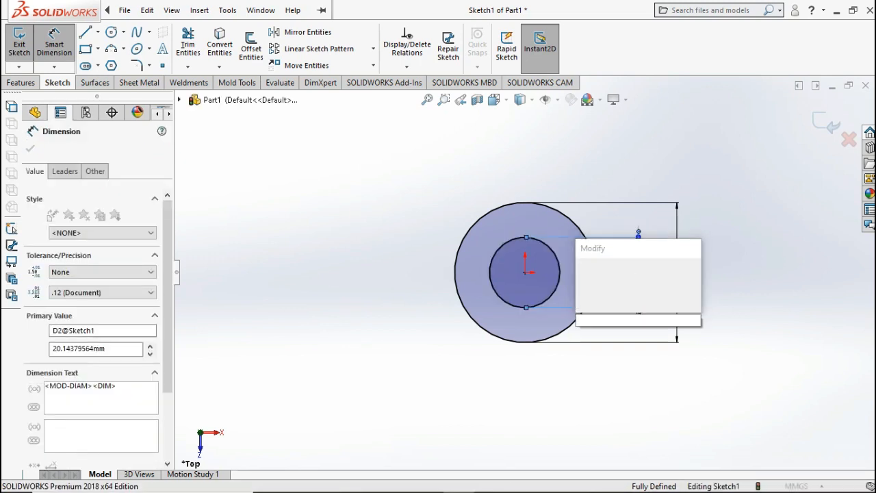
type("30")
left_click(584, 268)
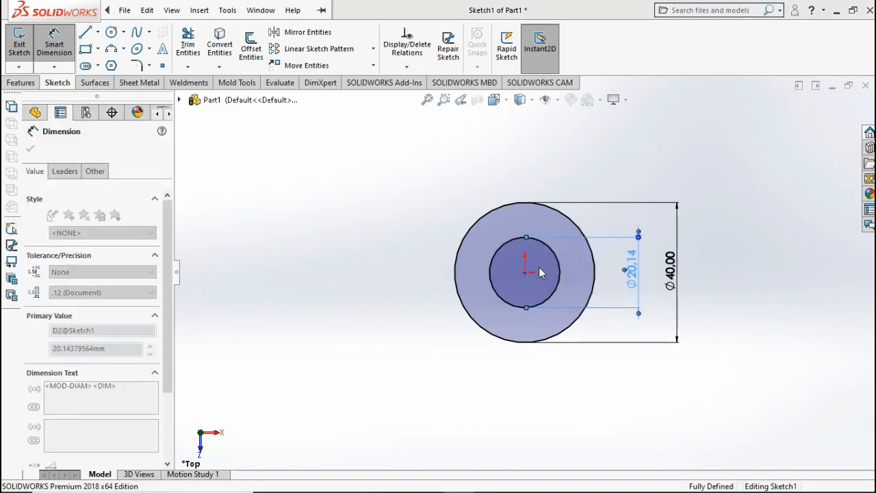
Extrude the ring profile 50 mm upward as a blind boss to form the hollow cylinder.
left_click(16, 83)
left_click(31, 60)
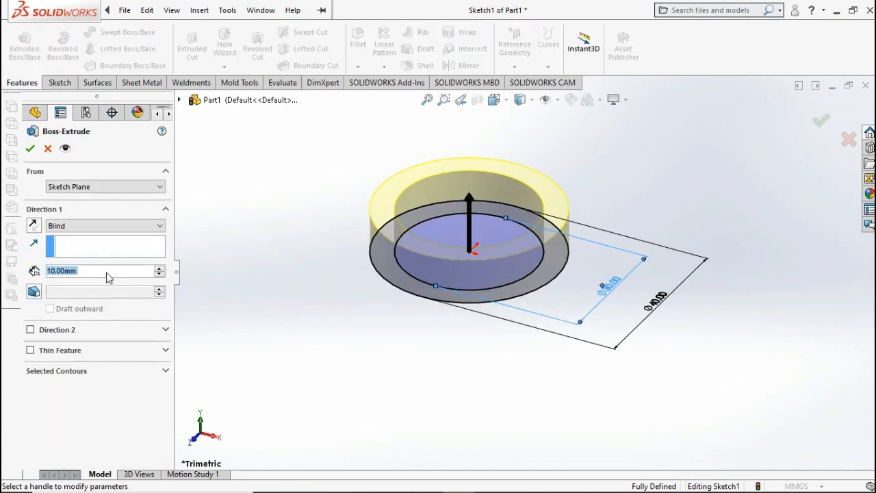
type("50")
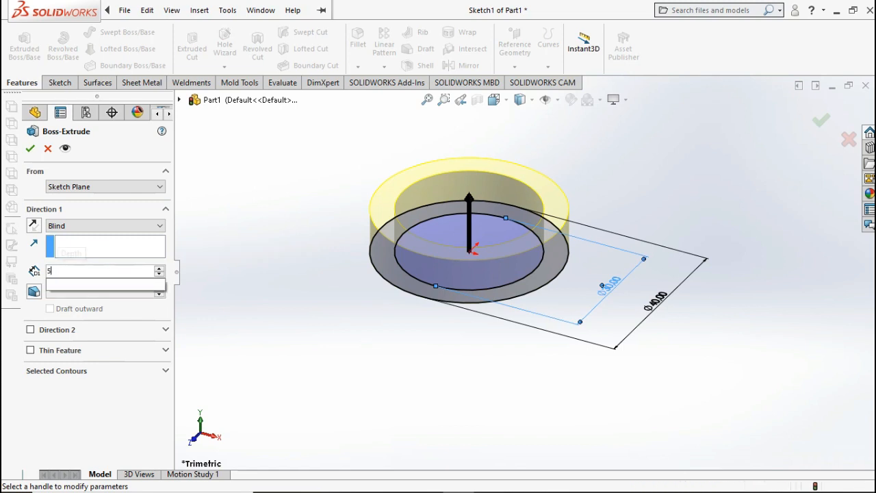
left_click(30, 149)
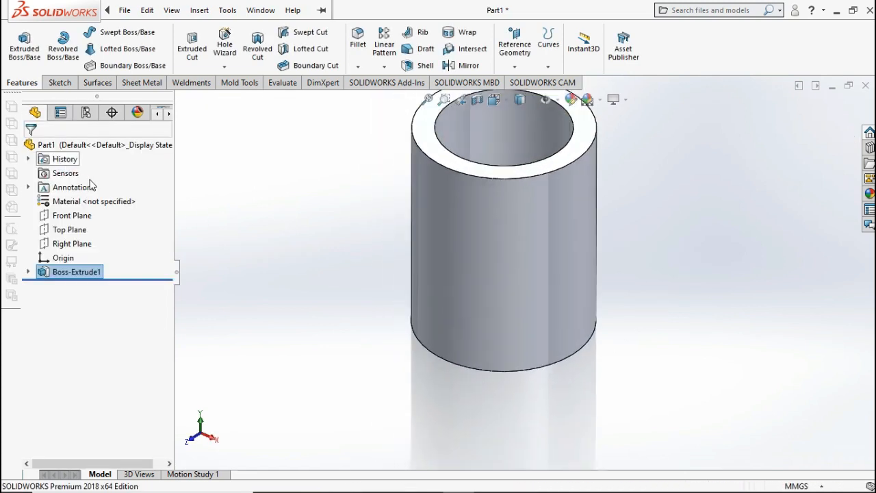
left_click(339, 229)
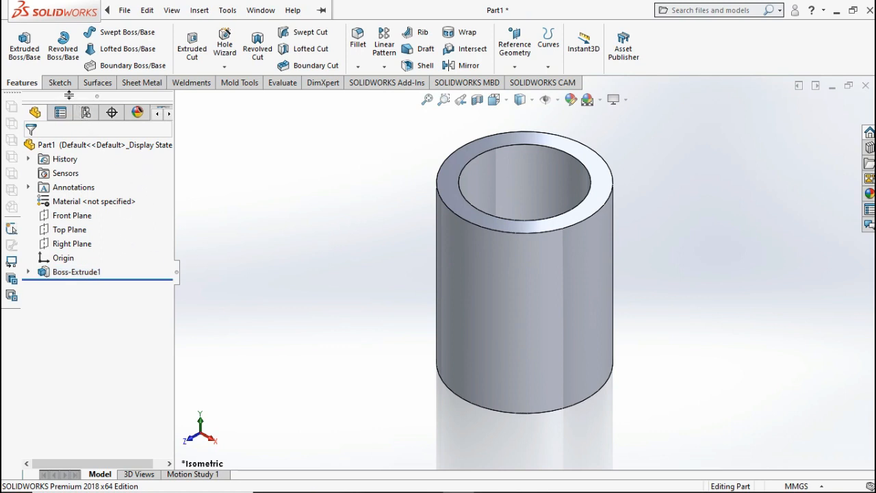
Create a reference plane offset 10 mm above the Top Plane.
left_click(80, 230)
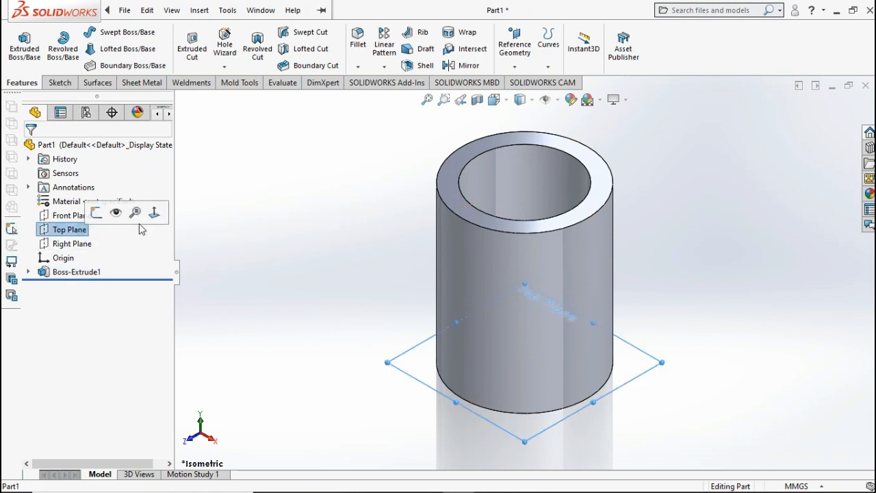
left_click(514, 55)
left_click(525, 81)
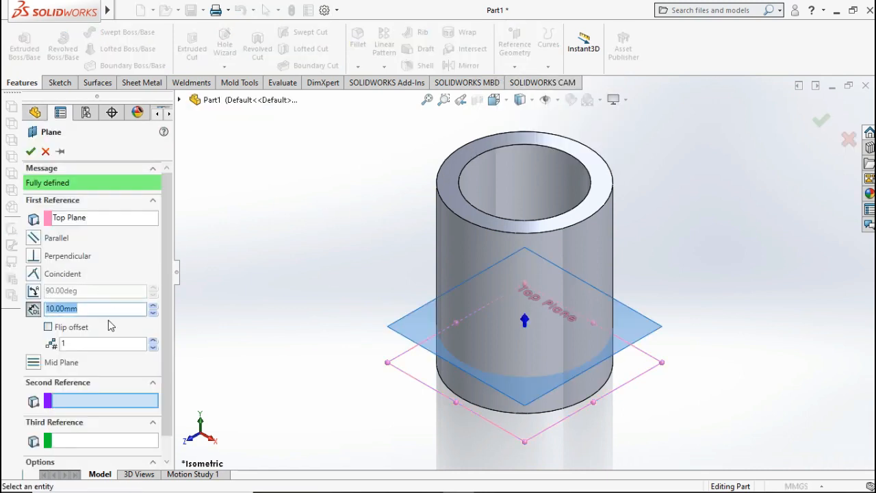
left_click(31, 152)
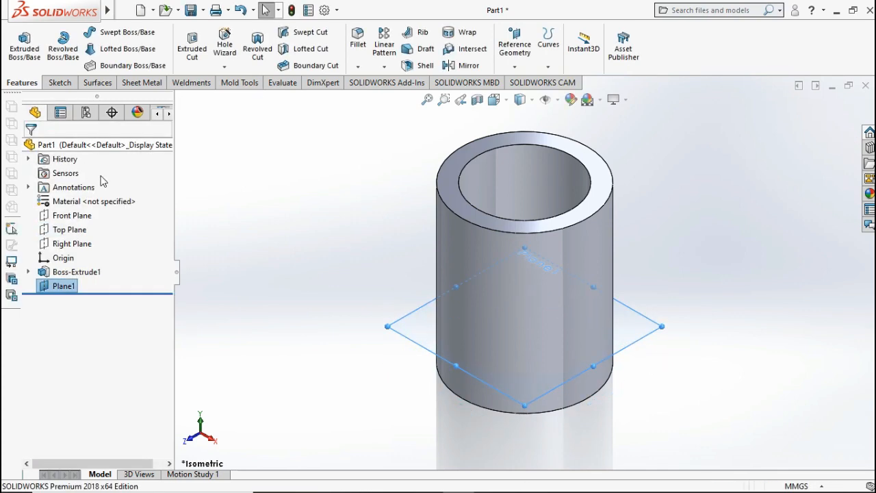
Start a sketch on the offset plane and draw a vertical centerline about 54 mm long downward from the origin.
right_click(420, 330)
left_click(449, 281)
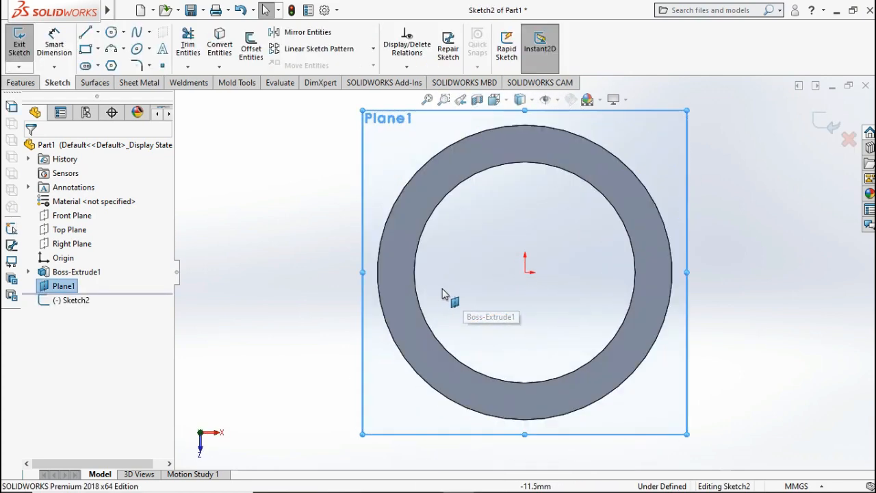
middle_click_drag(481, 280, 469, 227, "ctrl")
scroll(473, 232, "down", 2)
scroll(476, 245, "up", 2)
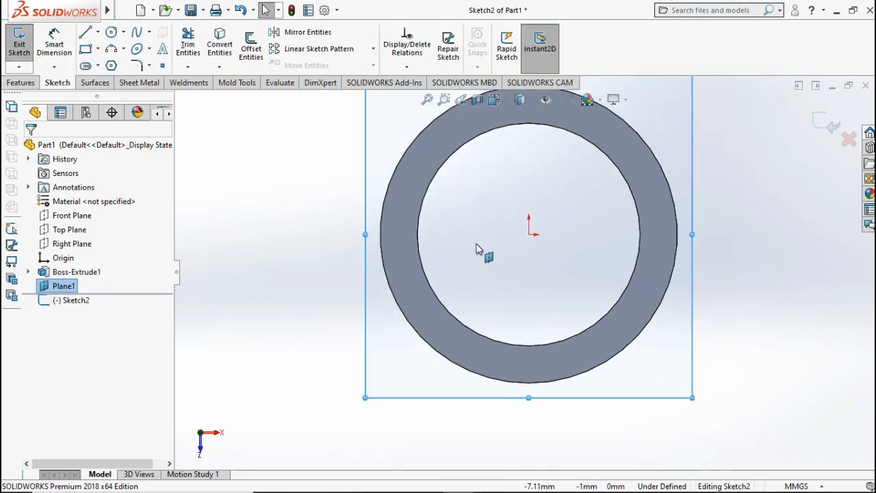
scroll(479, 250, "up", 2)
middle_click_drag(498, 298, 452, 193, "ctrl")
scroll(491, 278, "up", 2)
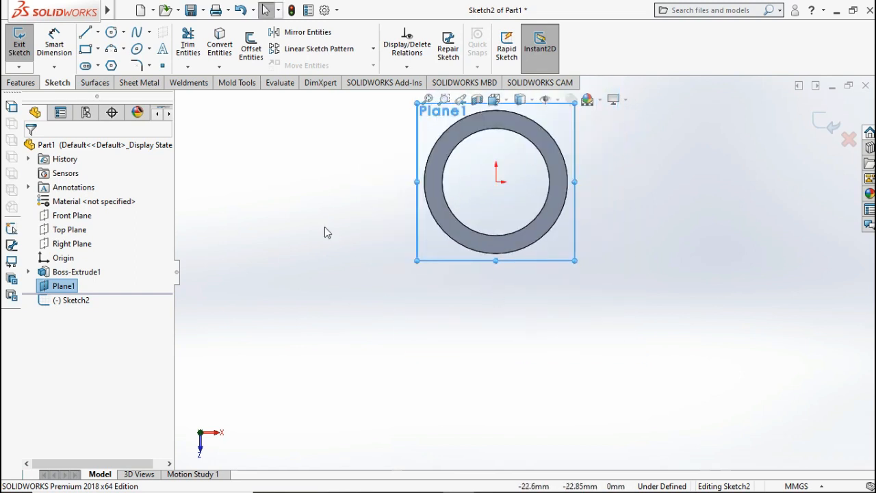
left_click(111, 35)
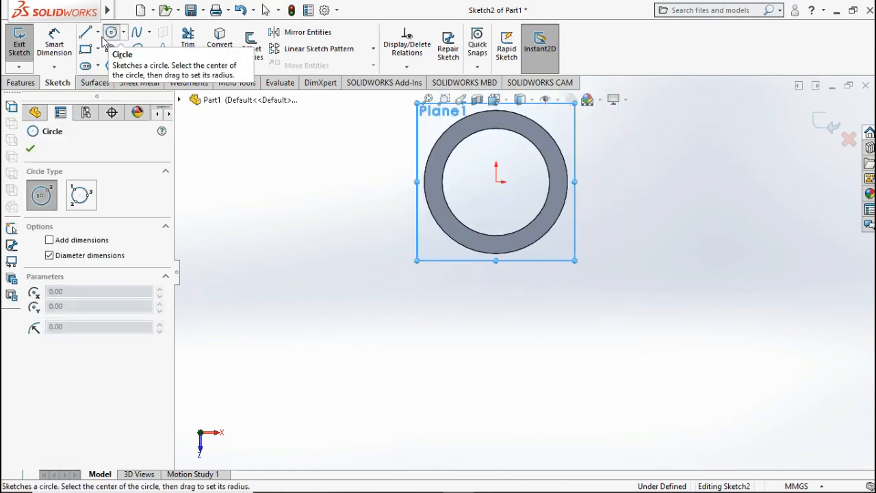
left_click(98, 32)
left_click(104, 64)
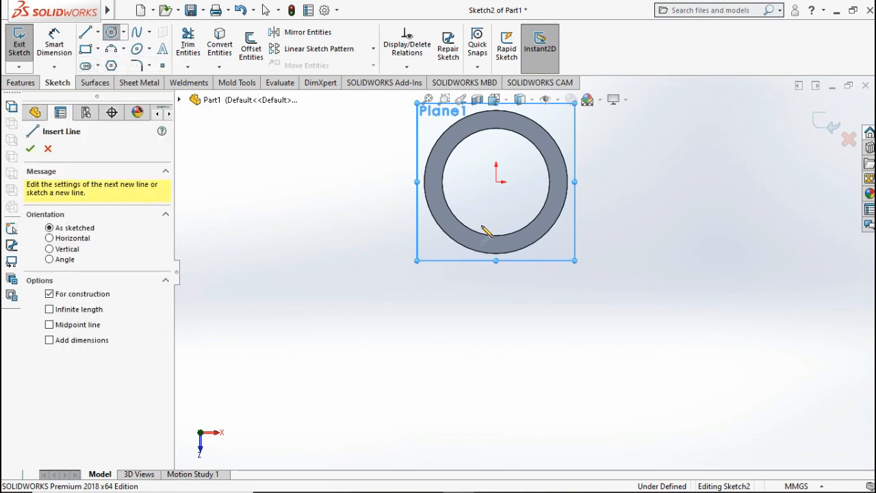
left_click(496, 181)
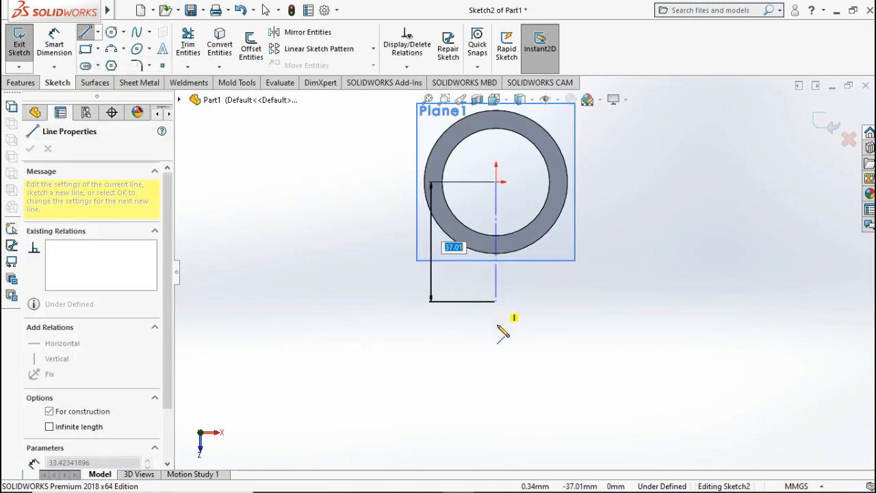
left_click(496, 375)
key("Escape")
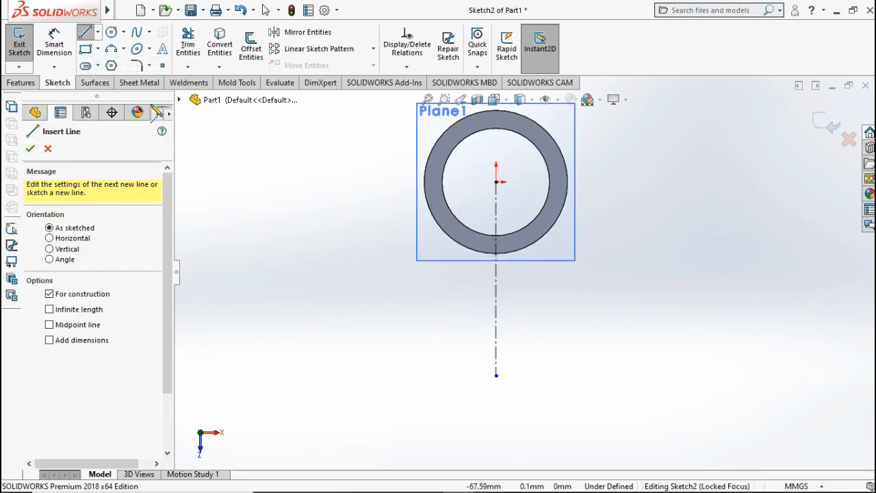
Sketch two concentric circles about 26 mm and 41 mm in diameter centred on the centerline's lower endpoint.
left_click(112, 32)
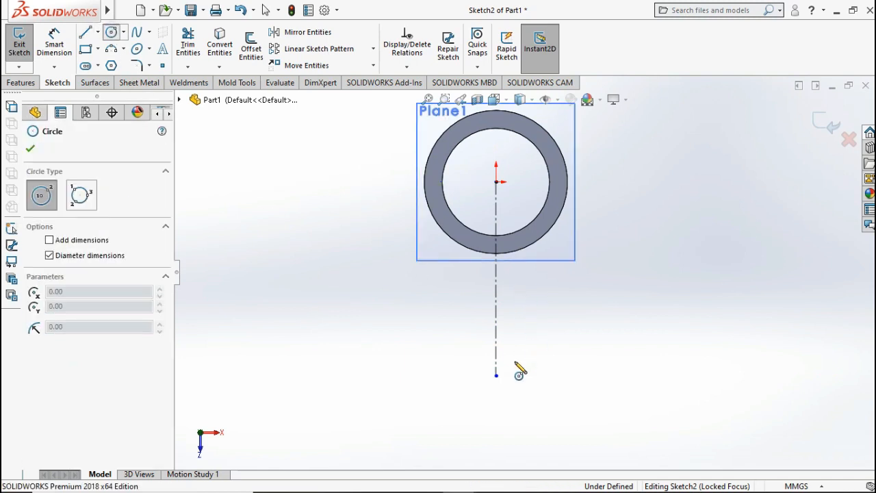
left_click(496, 376)
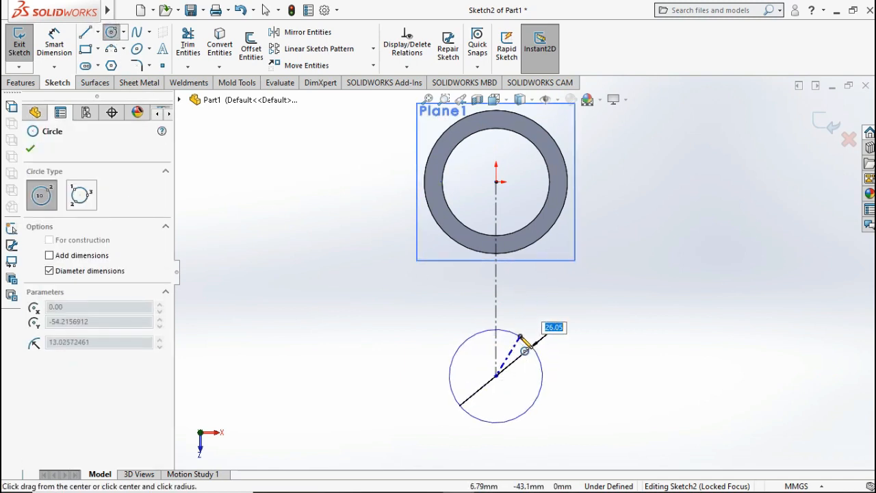
left_click(520, 335)
left_click(496, 376)
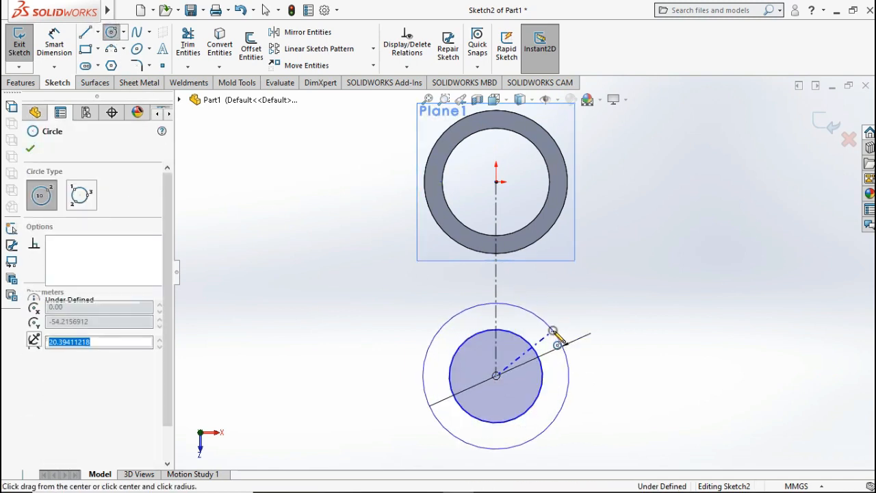
left_click(553, 335)
Dimension the diameter of the smaller circle at the centerline's end to 10 mm.
left_click(66, 54)
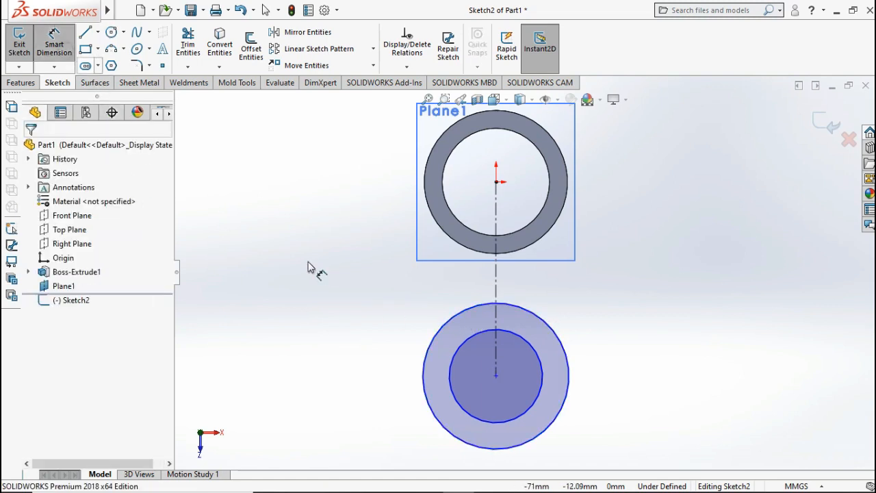
left_click(544, 380)
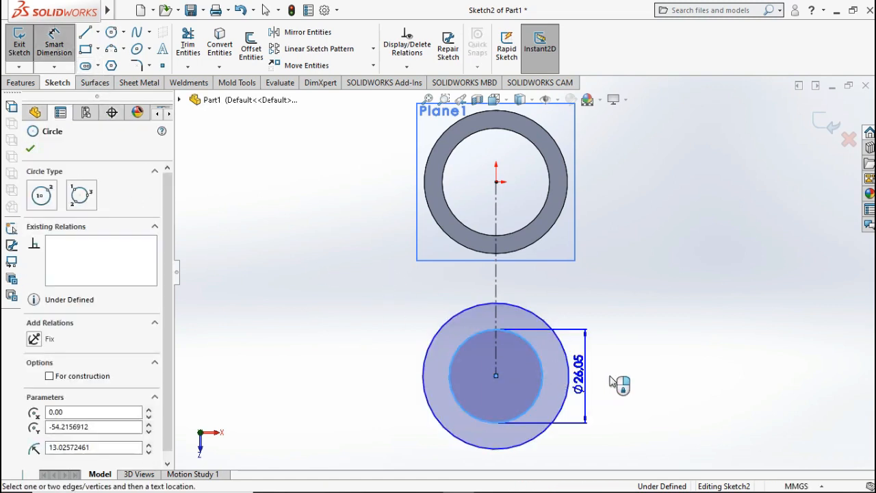
left_click(613, 381)
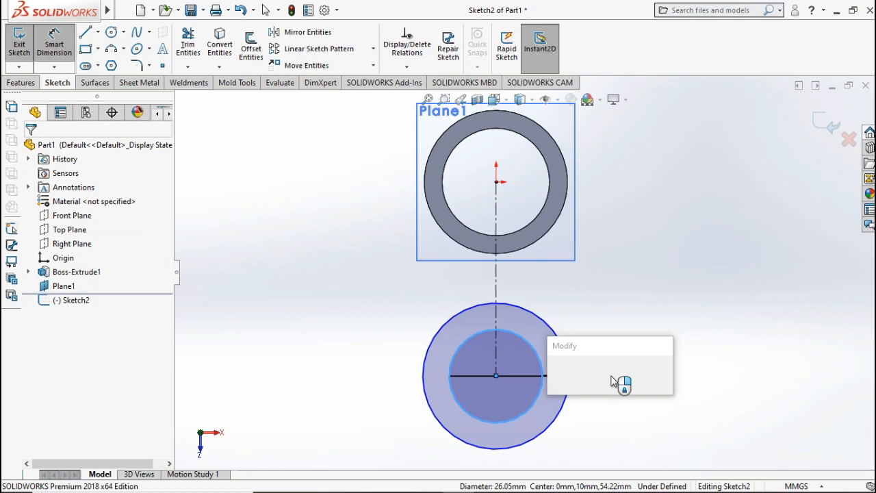
type("1")
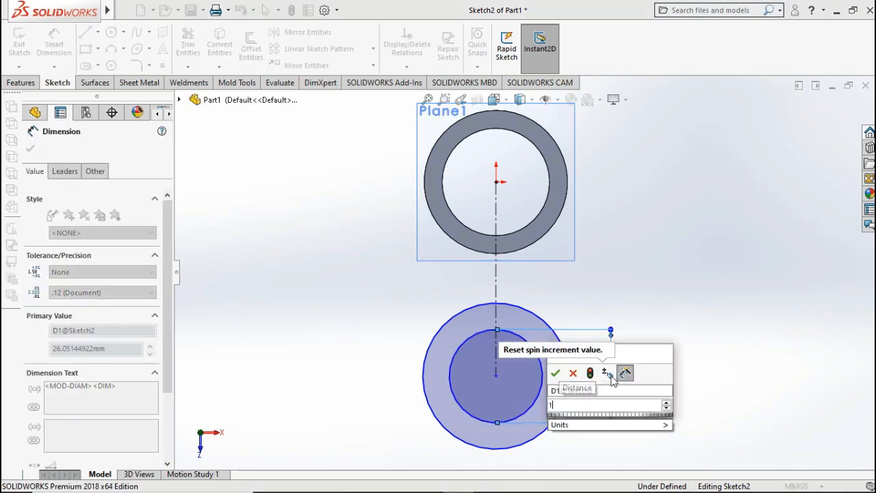
type("0")
left_click(555, 374)
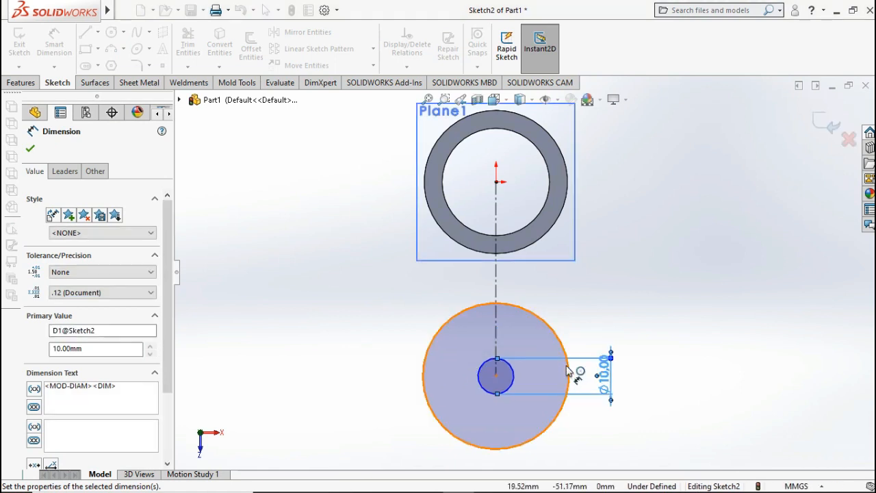
Dimension the outer circle at the centerline's end to 25 mm in diameter.
left_click(568, 370)
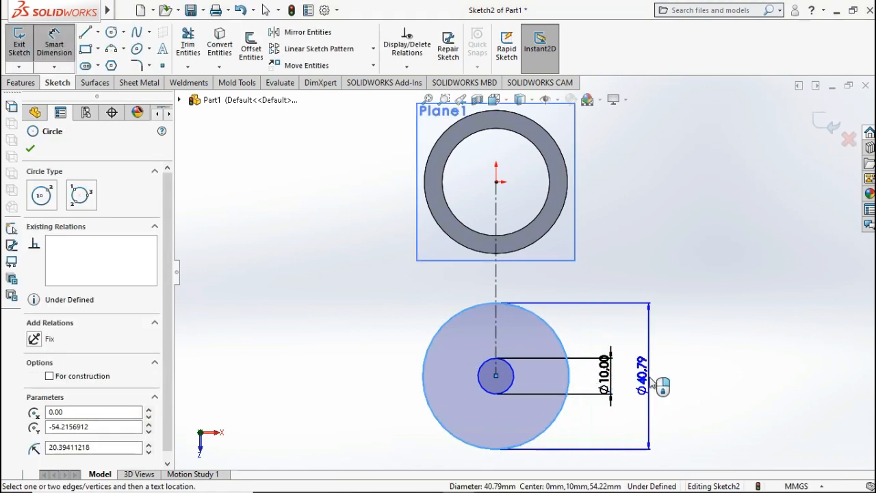
left_click(651, 382)
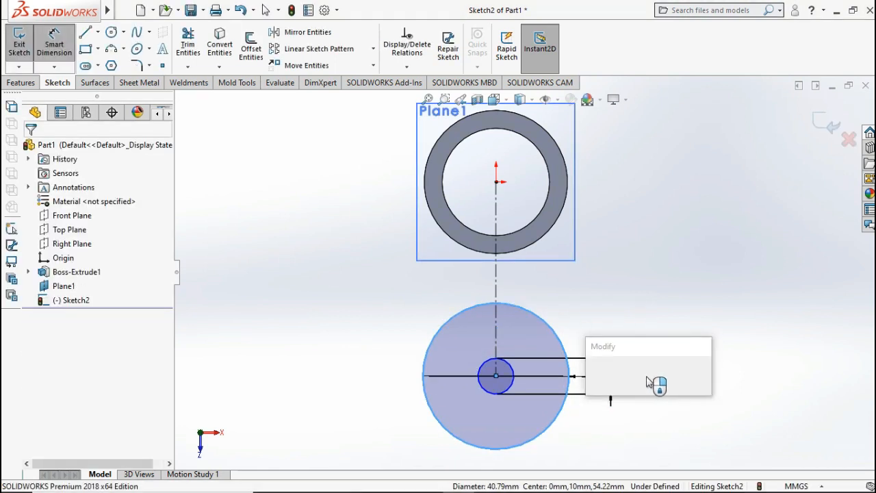
type("25")
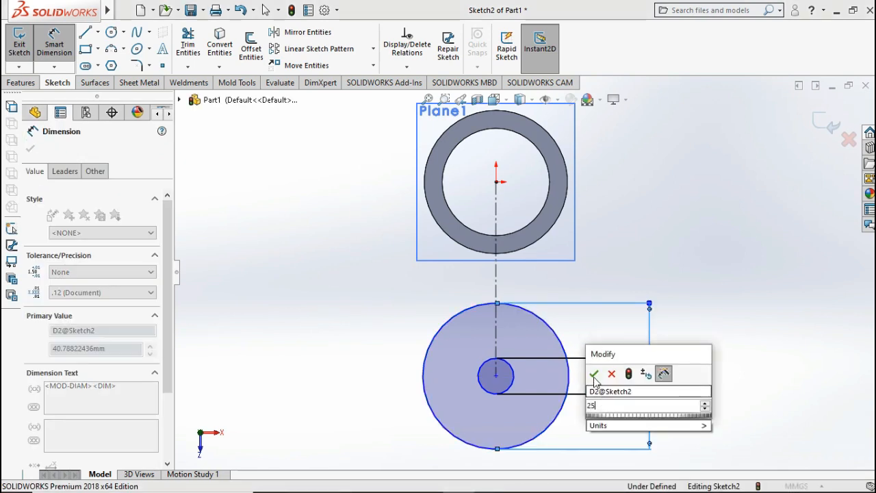
left_click(594, 373)
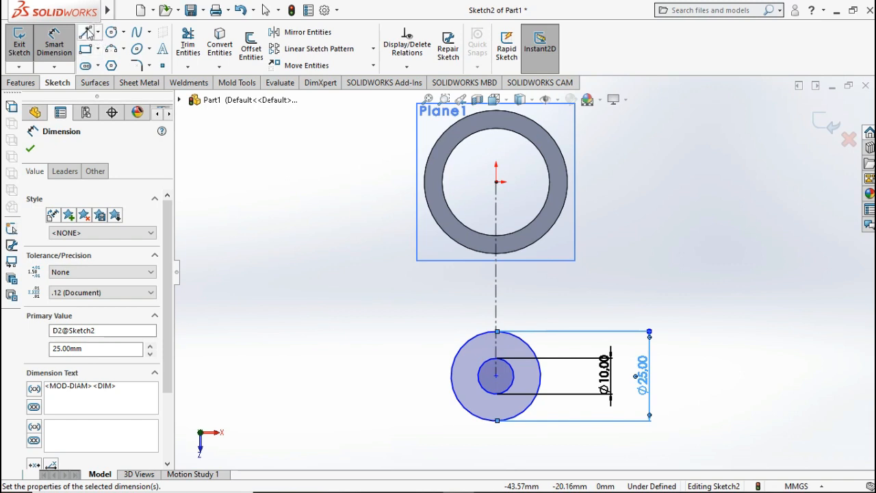
Draw two slanted lines joining the 25 mm circle to the cylinder's outer edge, one on each side, the right one about 44 mm long.
left_click(85, 33)
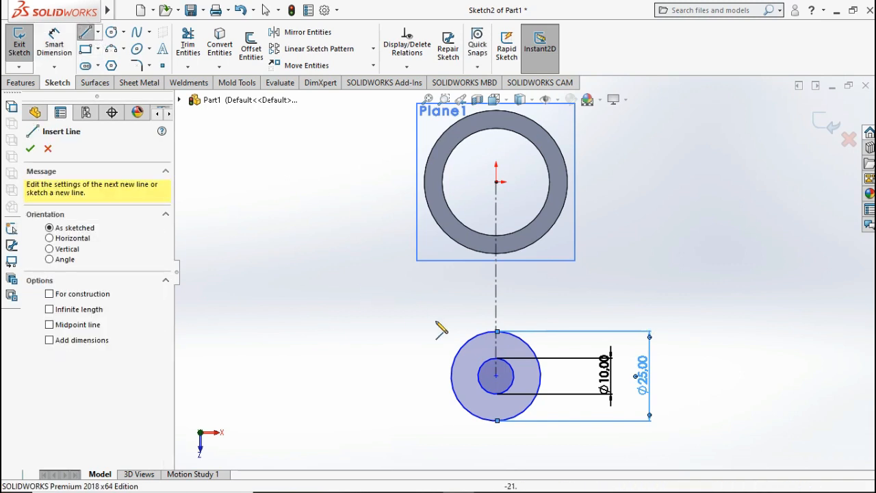
left_click(451, 375)
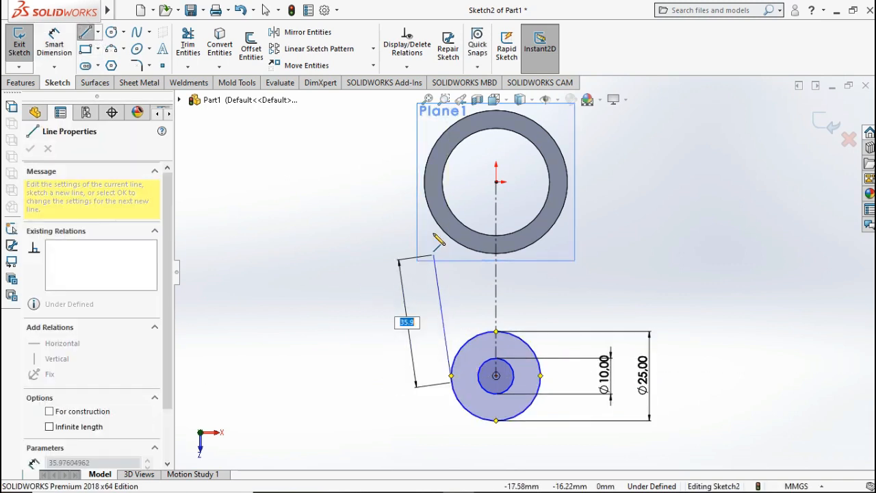
left_click(426, 201)
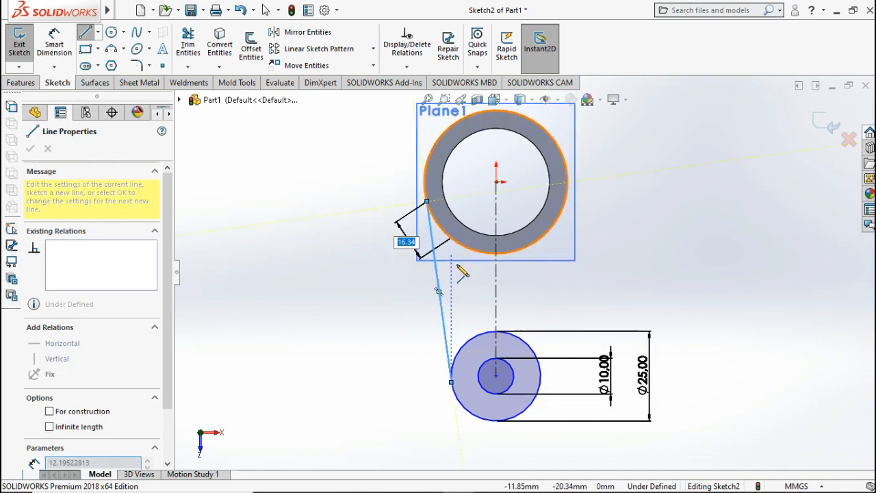
key("Escape")
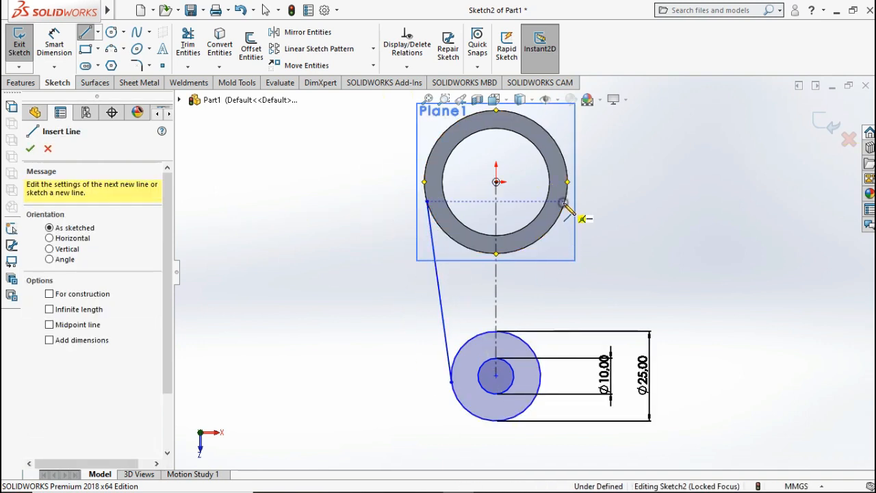
left_click(563, 202)
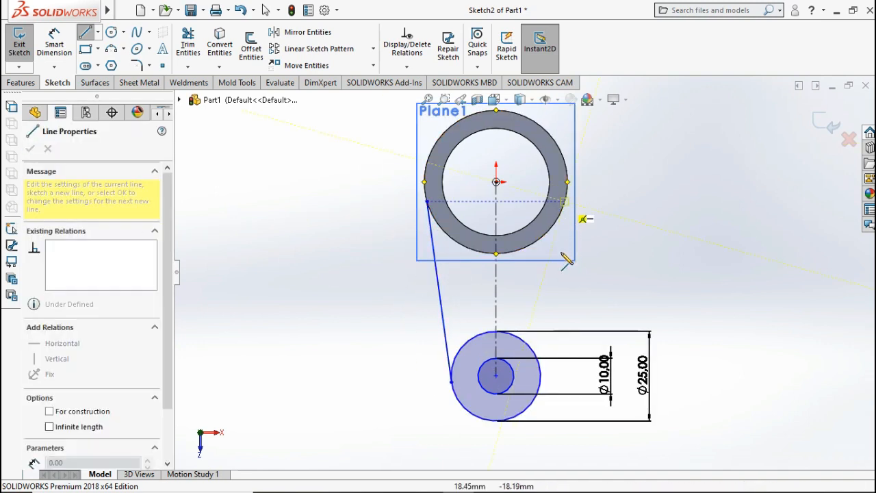
left_click(538, 356)
key("Escape")
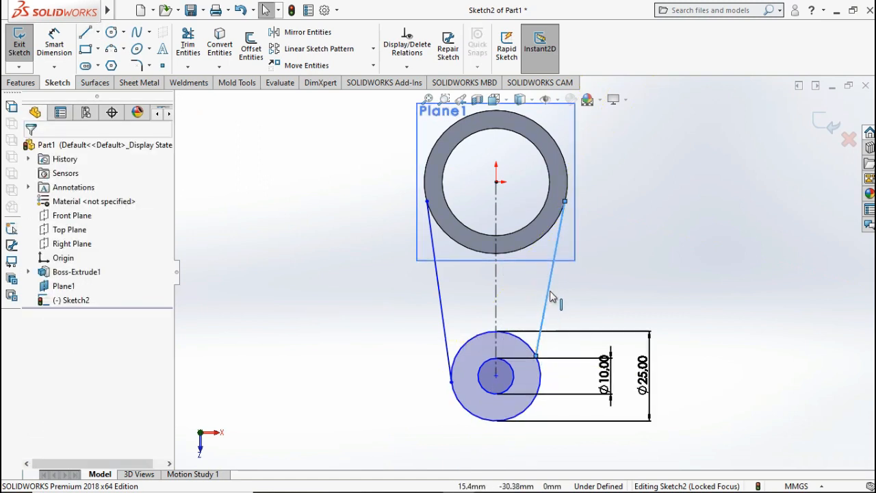
Make the right side line tangent to the 25 mm circle and check the left line's relation to the same circle.
left_click(551, 280)
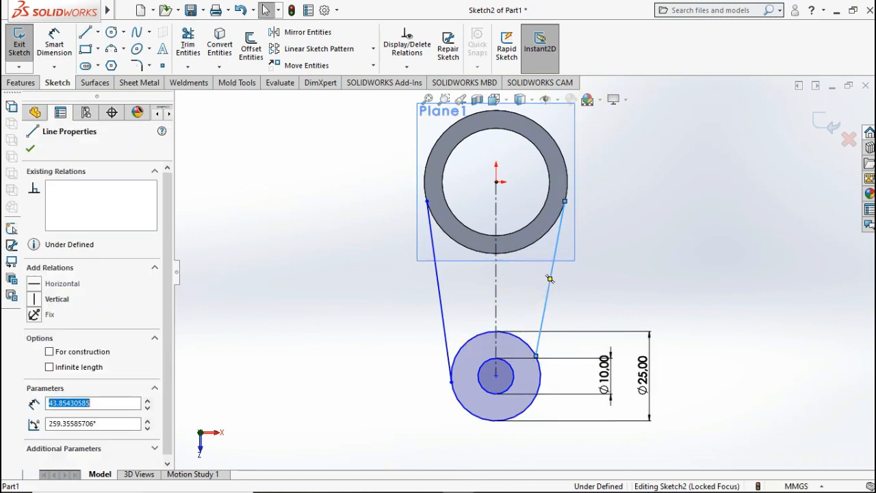
left_click(525, 347, "ctrl")
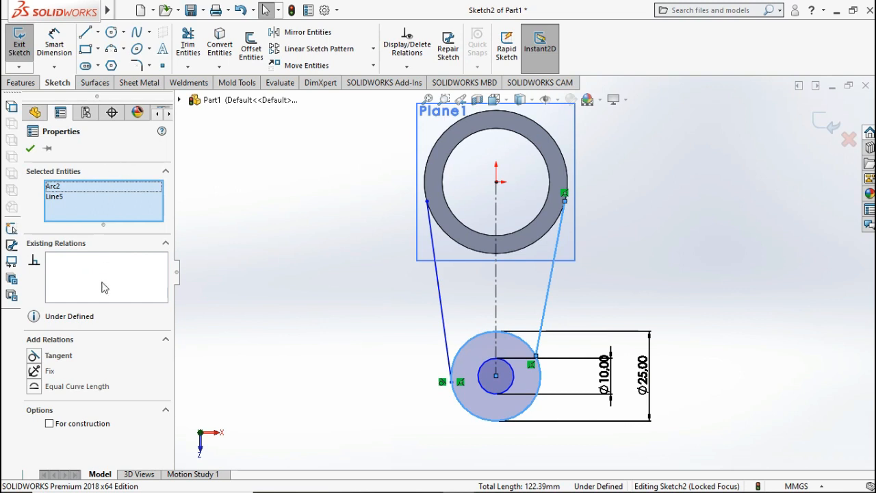
left_click(33, 357)
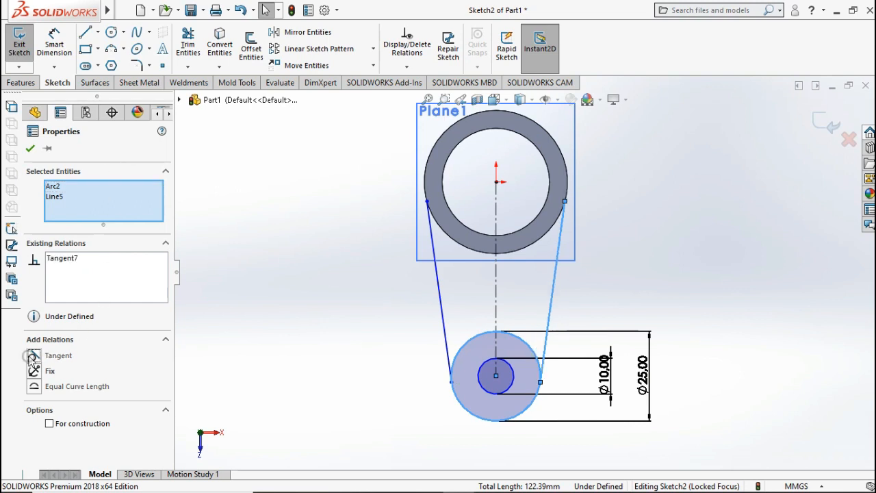
left_click(29, 150)
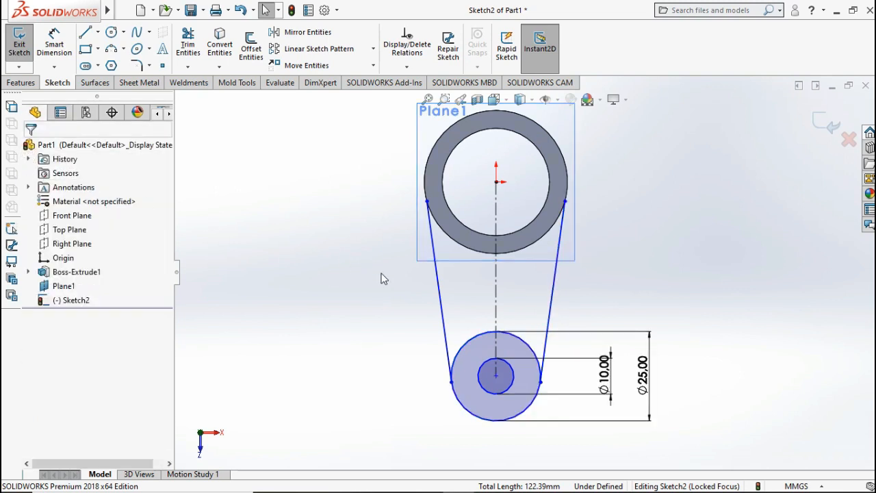
left_click(460, 347)
left_click(447, 344, "ctrl")
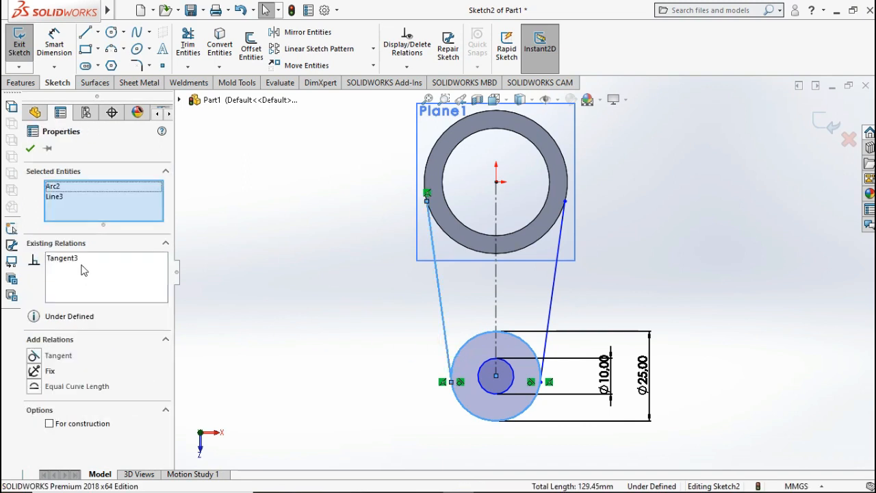
left_click(260, 237)
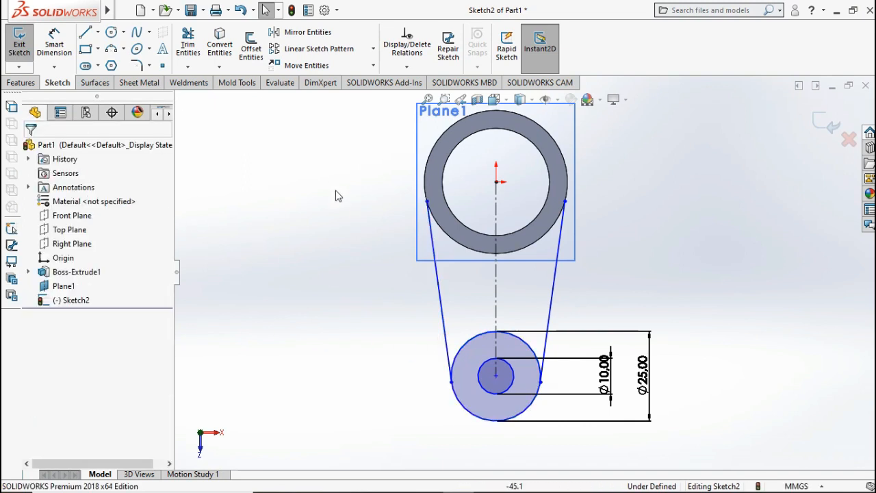
Convert the cylinder's outer edge into the sketch and make both side lines tangent to it.
left_click(467, 248)
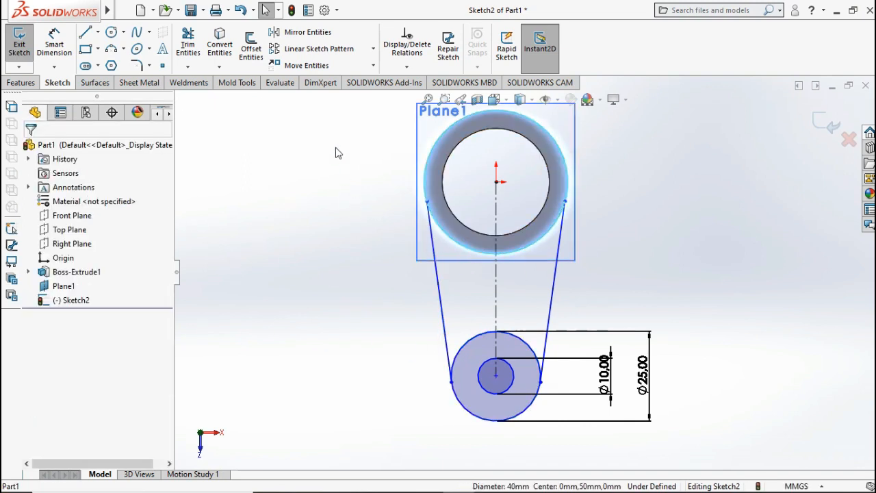
left_click(221, 42)
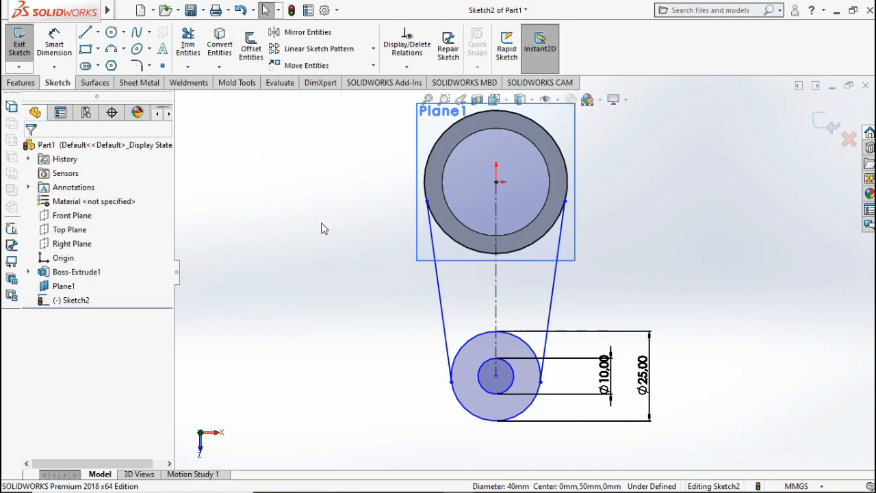
left_click(438, 272)
left_click(449, 237, "ctrl")
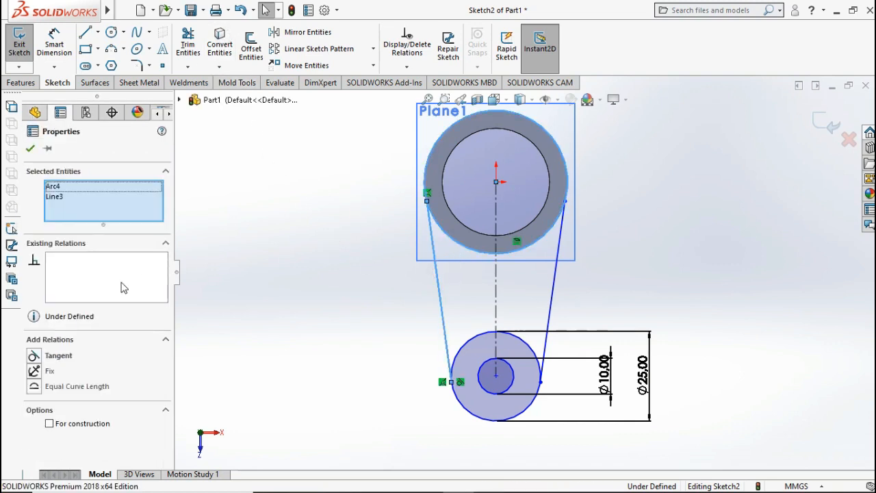
left_click(31, 148)
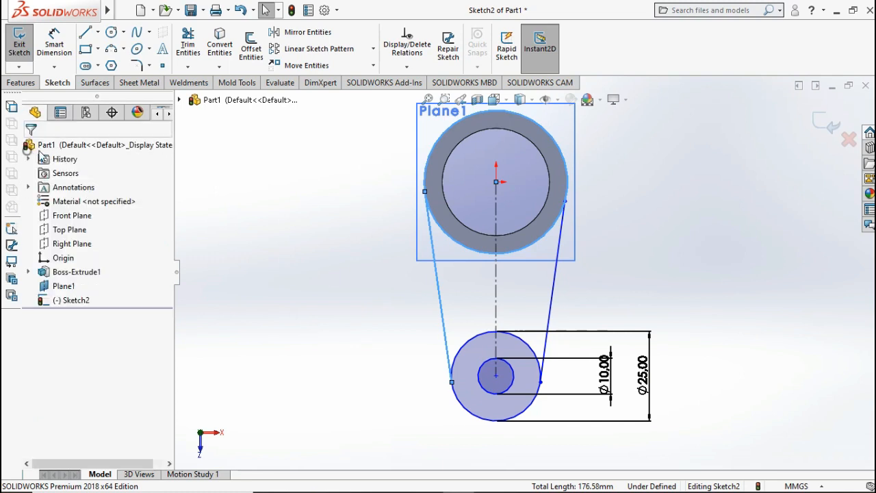
left_click(563, 248)
left_click(559, 239, "ctrl")
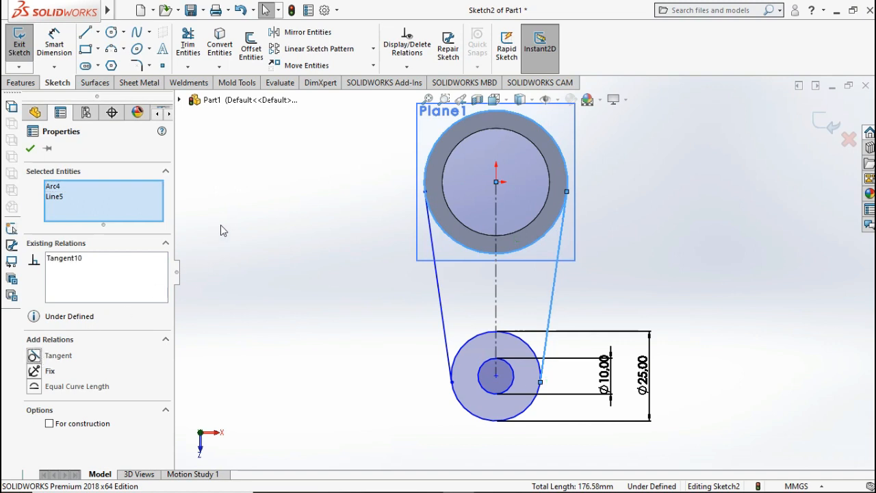
left_click(30, 149)
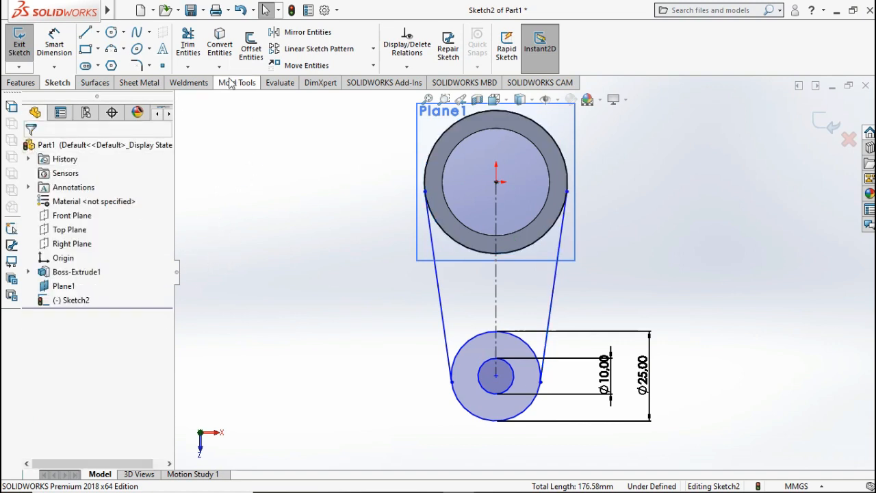
Power-trim the inner arc of the 25 mm circle and the far arc of the converted circle to form a closed tapered lug profile.
left_click(191, 44)
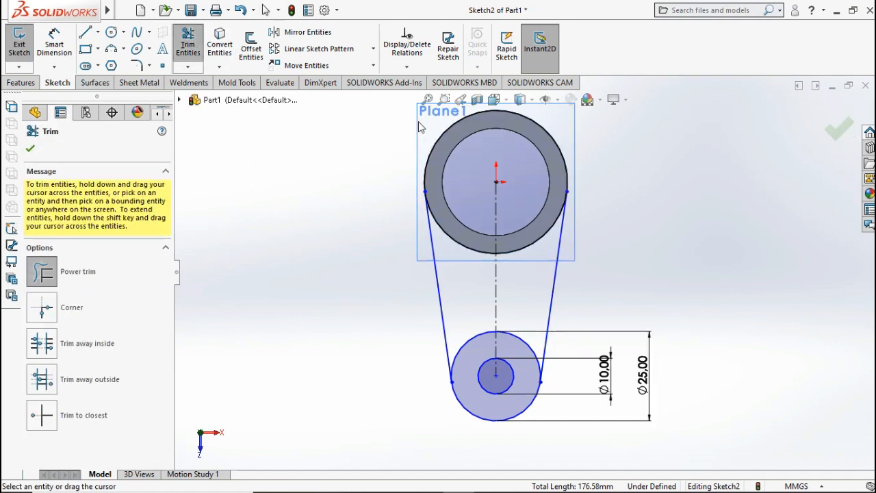
mouse_move(484, 285)
left_mouse_down()
mouse_move(471, 342)
mouse_move(479, 347)
mouse_move(525, 307)
mouse_move(524, 352)
mouse_move(521, 316)
left_mouse_up()
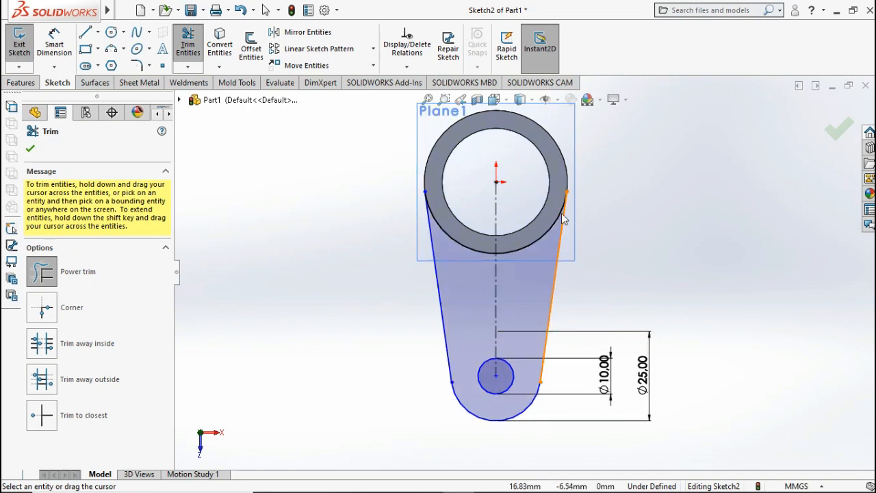
left_click(841, 136)
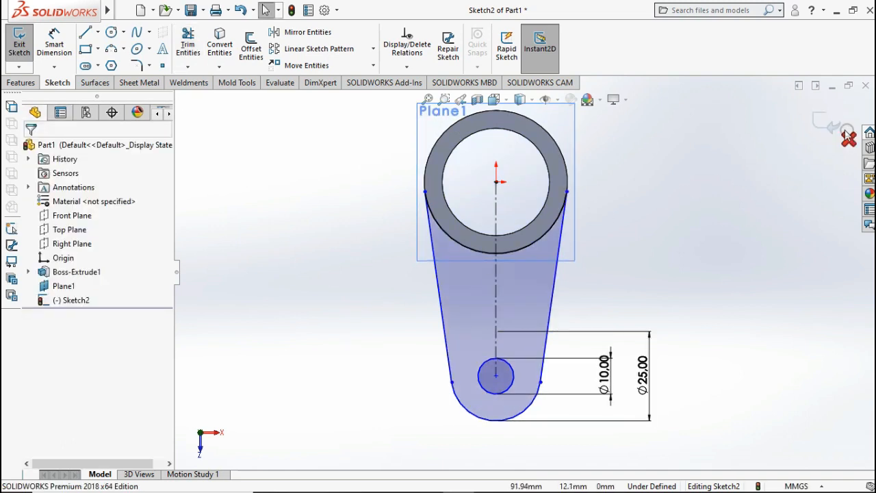
left_click(28, 82)
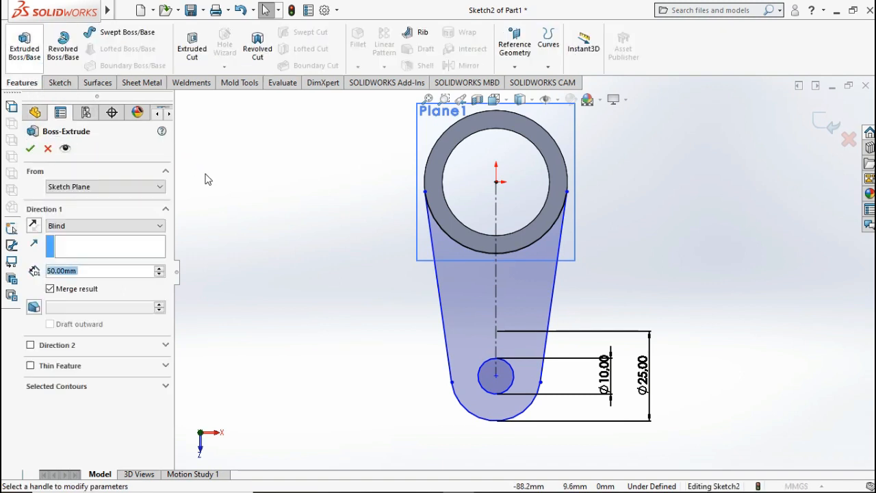
left_click(450, 294)
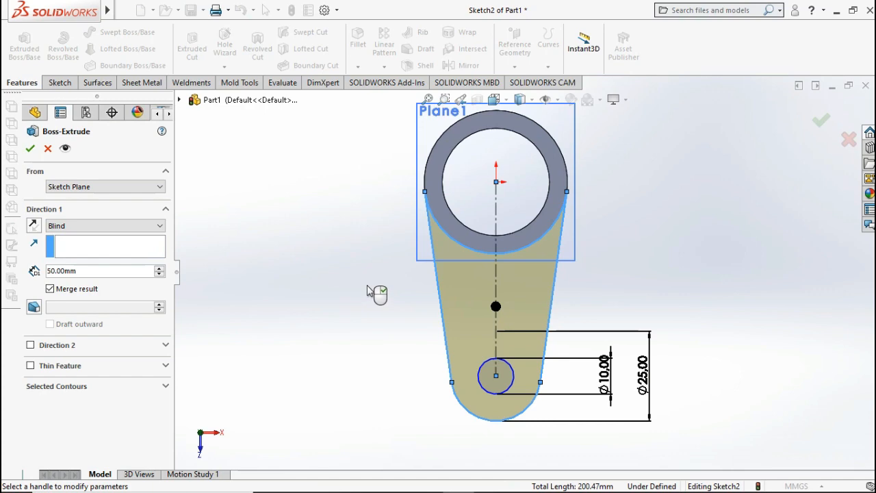
key("ctrl+7")
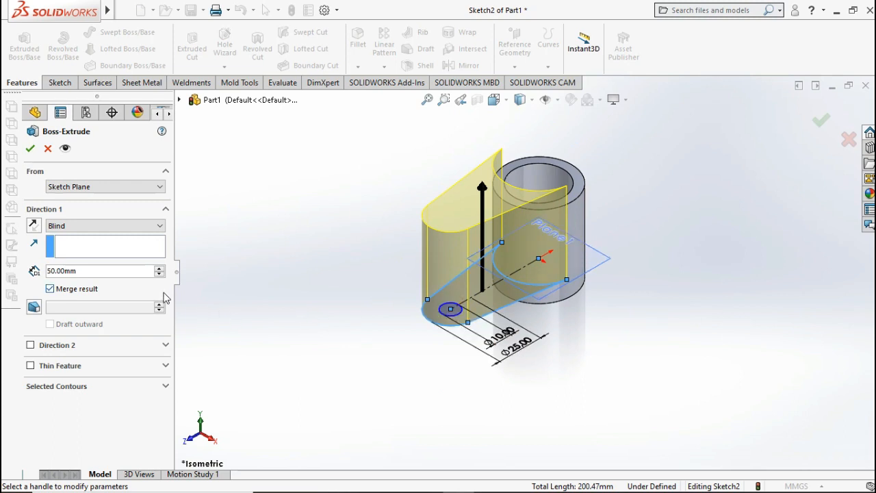
left_click(47, 148)
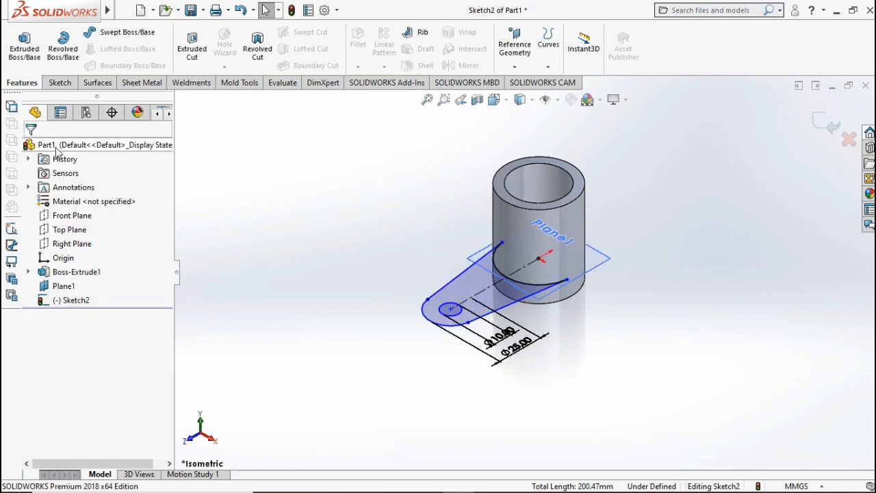
Extrude the lug profile with its hole 5 mm upward from the sketch plane, merged with the cylinder.
left_click(24, 45)
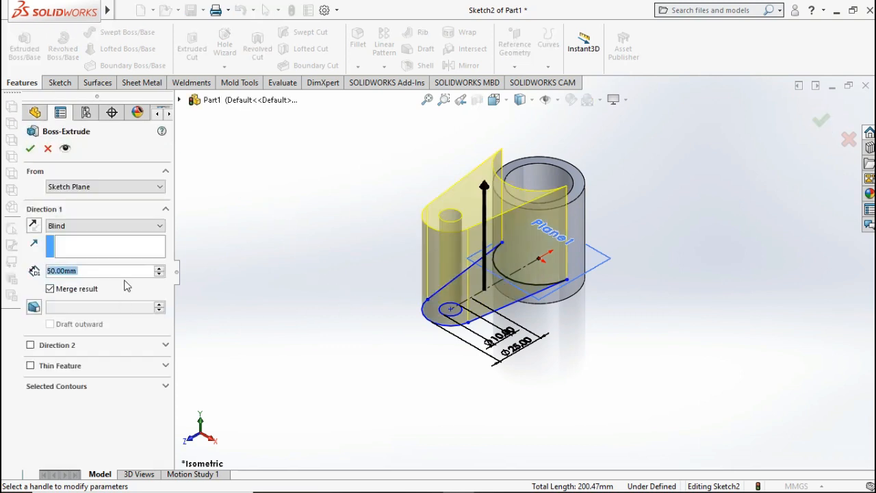
type("5")
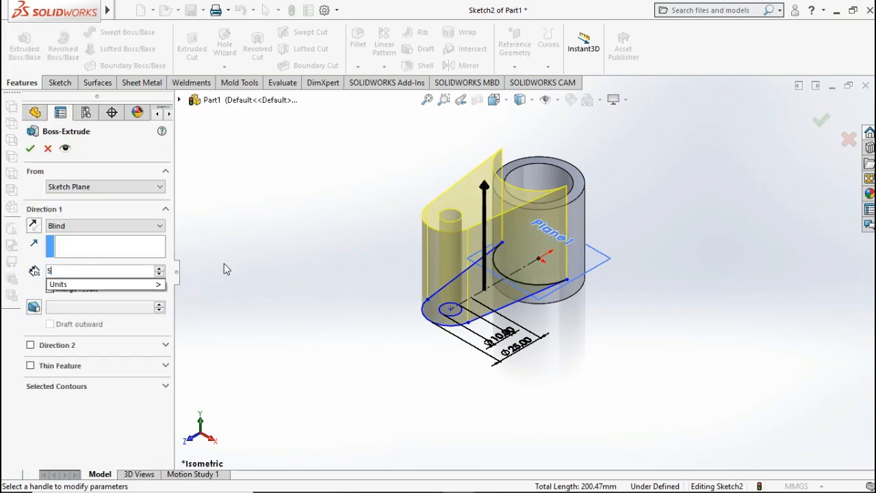
key("Return")
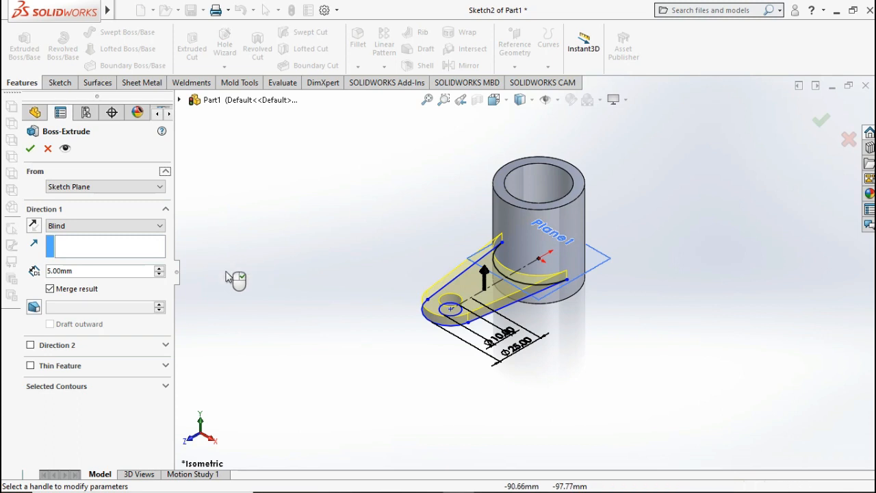
left_click(821, 123)
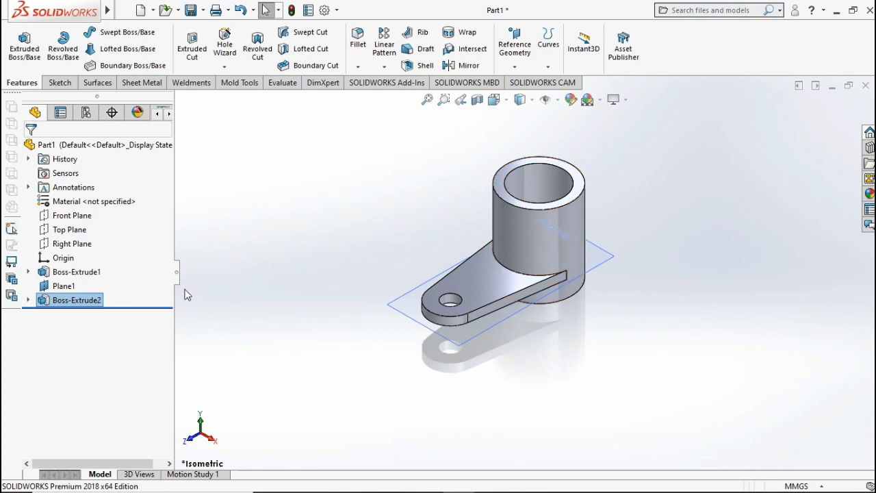
Edit the lug's sketch, dimension its centerline from the cylinder's center to the hole's center at 50 mm, and exit the sketch.
left_click(28, 300)
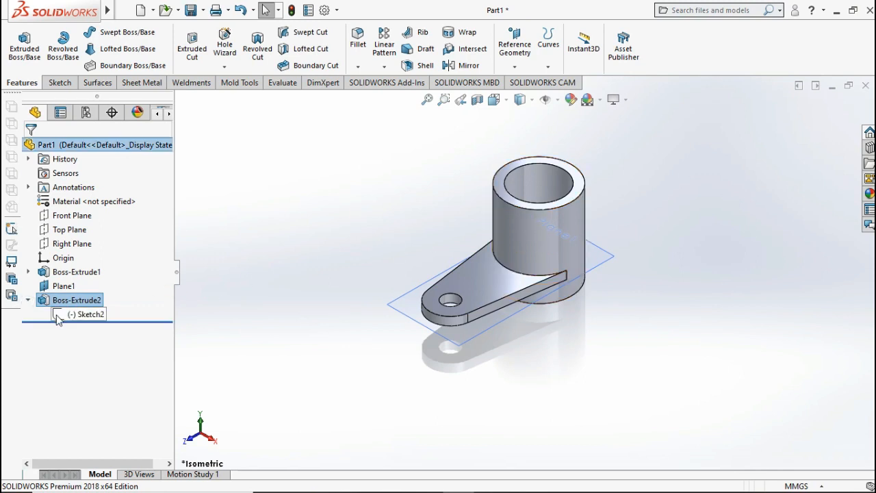
left_click(81, 314)
left_click(69, 278)
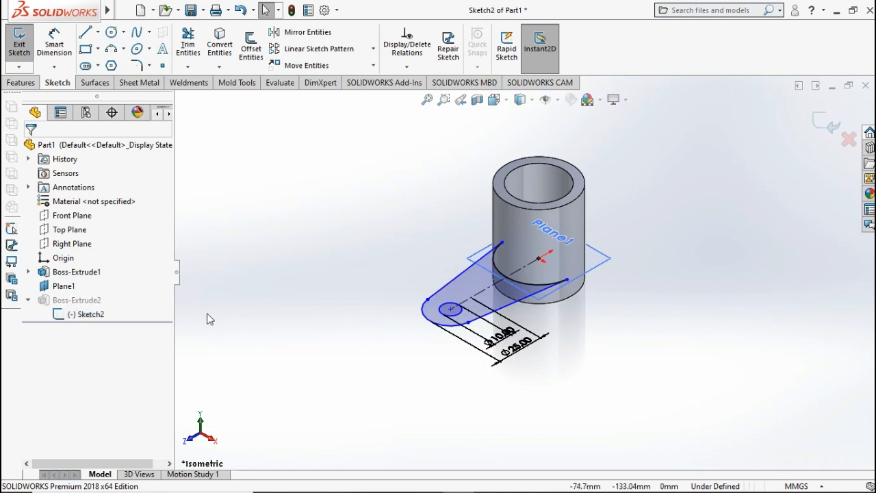
key("ctrl+8")
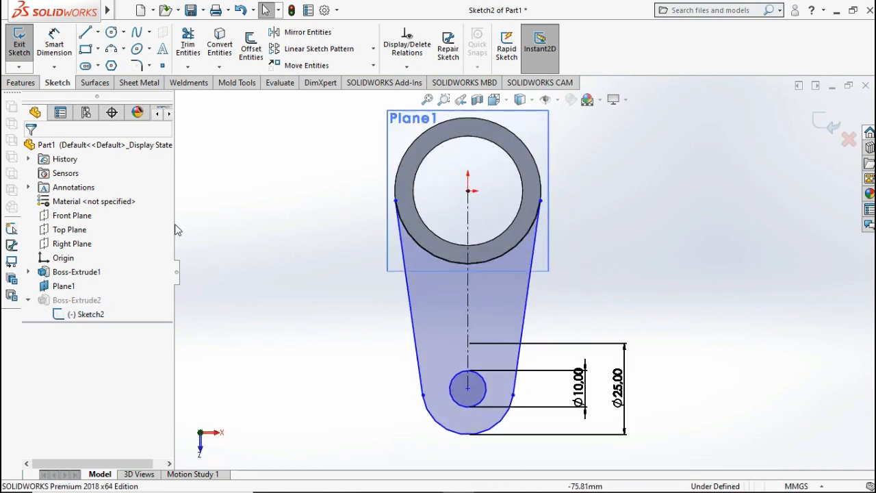
left_click(54, 45)
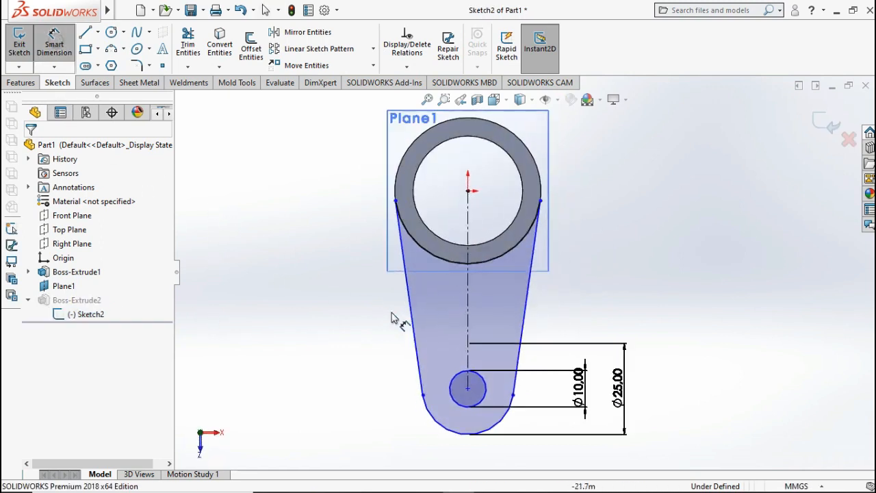
left_click(468, 289)
left_click(315, 293)
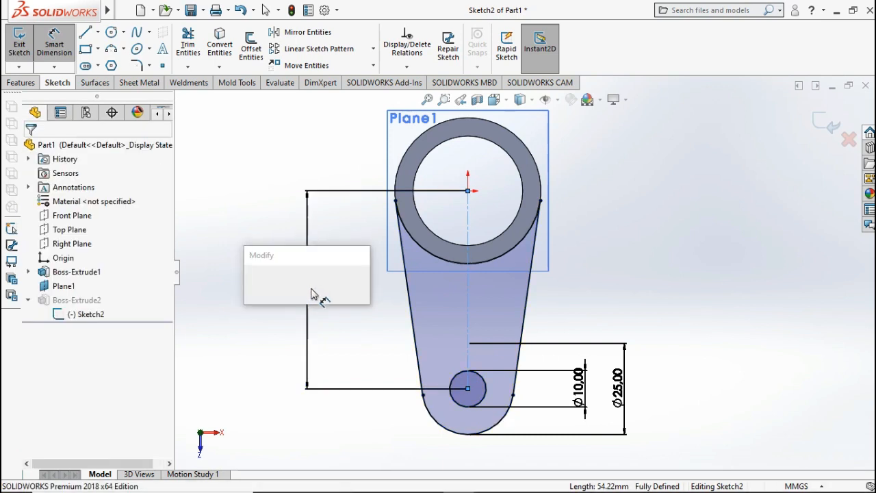
type("80")
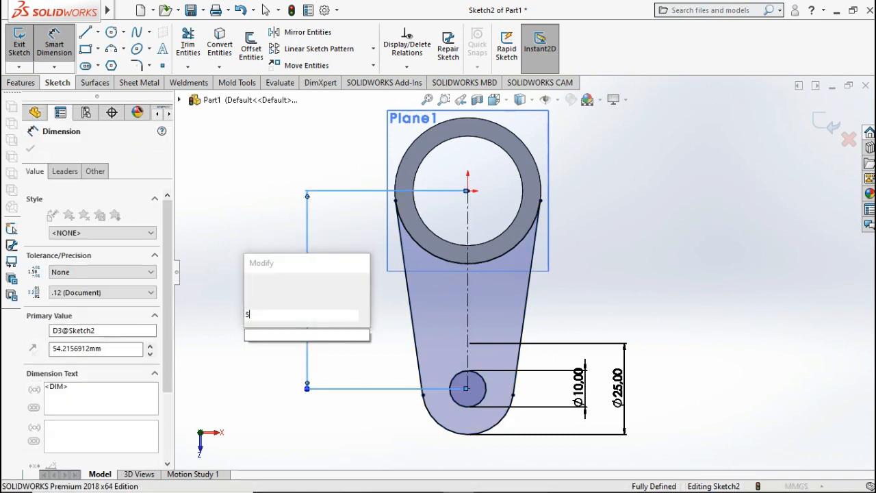
left_click(252, 283)
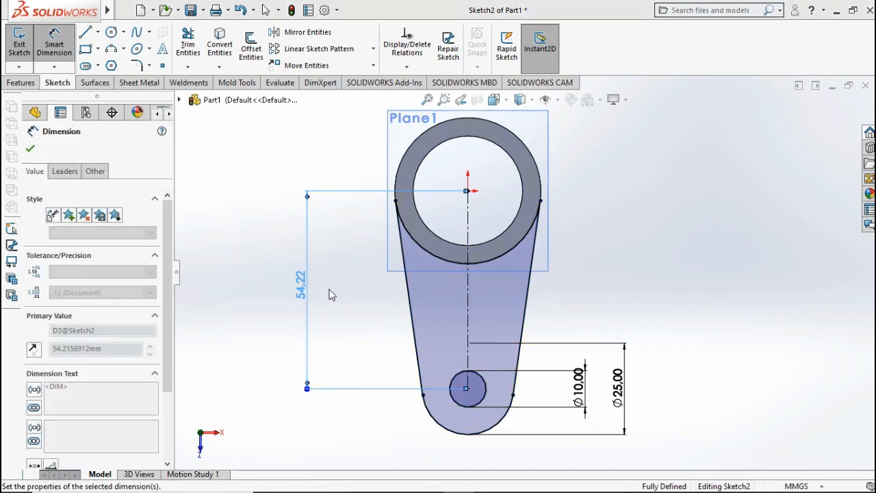
left_click(816, 120)
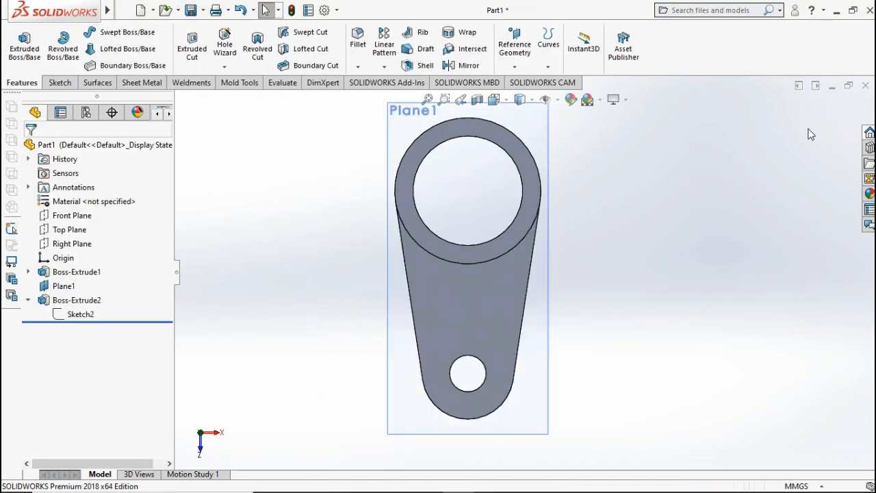
Create a reference plane offset 35 mm above the Top Plane.
middle_click_drag(681, 231, 645, 180)
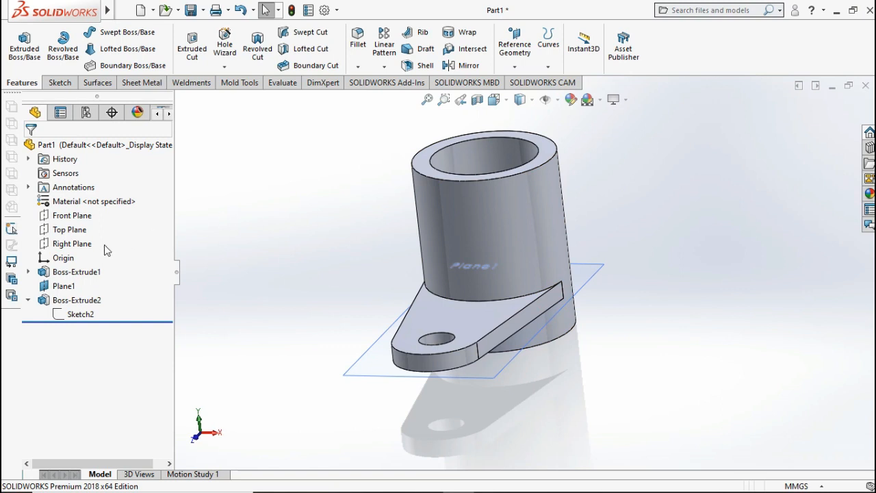
left_click(68, 230)
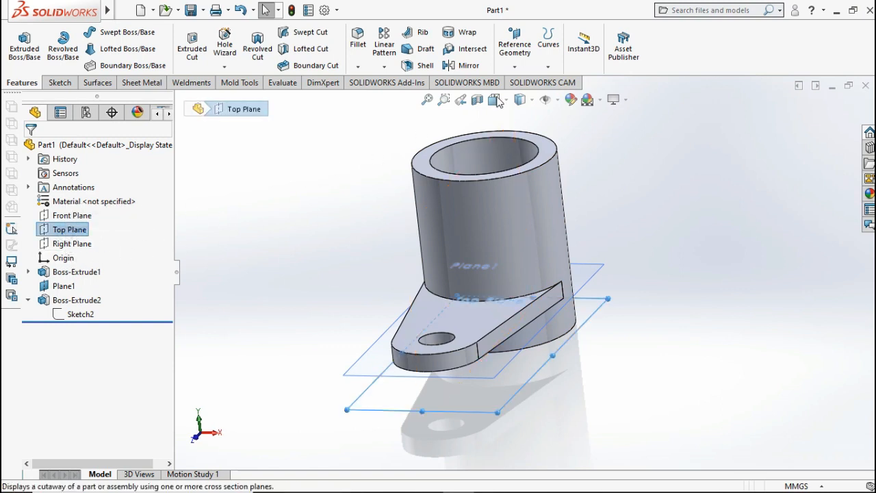
left_click(521, 67)
left_click(523, 82)
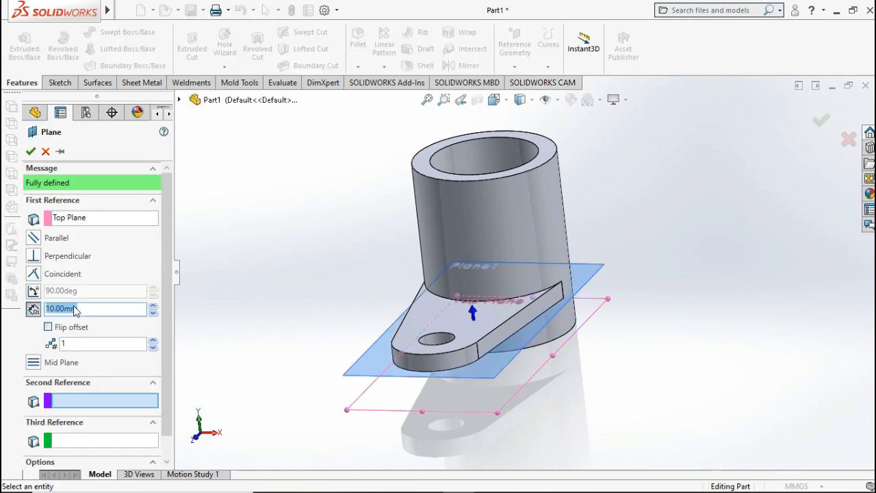
double_click(100, 309)
left_click(209, 275)
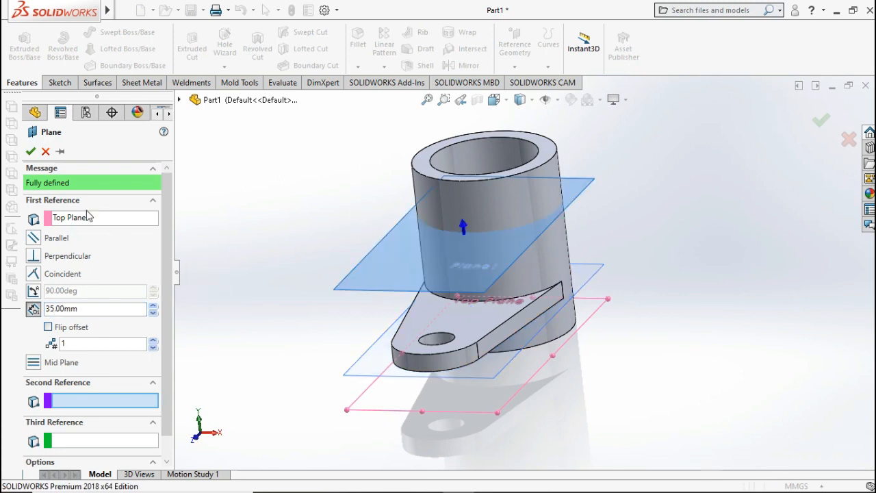
left_click(29, 151)
Start a sketch on the 35 mm offset plane and draw a horizontal centerline about 58 mm long from the origin toward positive X.
right_click(396, 256)
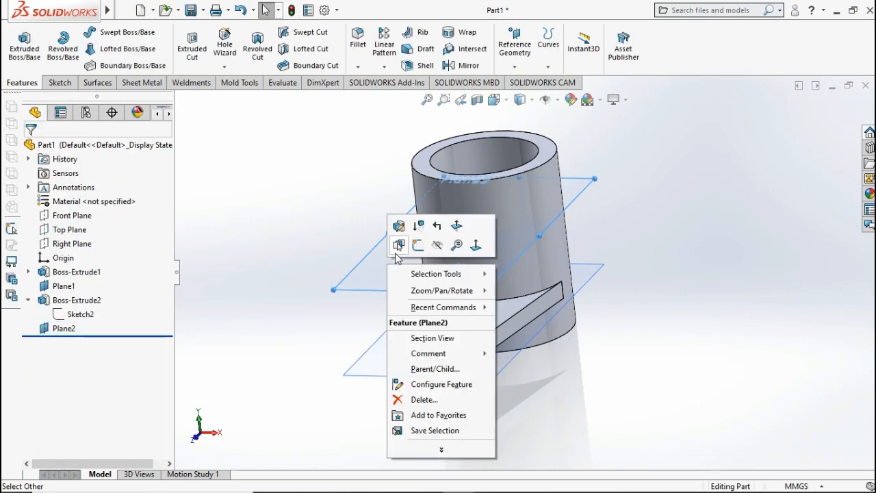
left_click(398, 245)
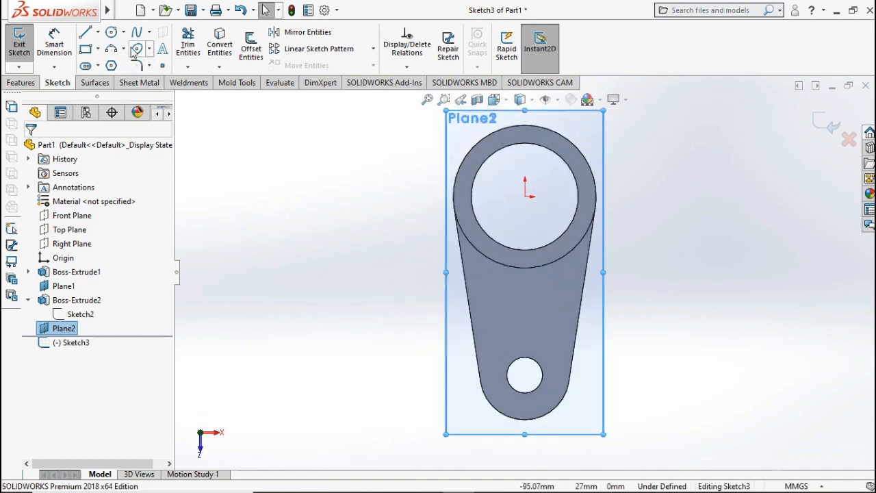
left_click(98, 33)
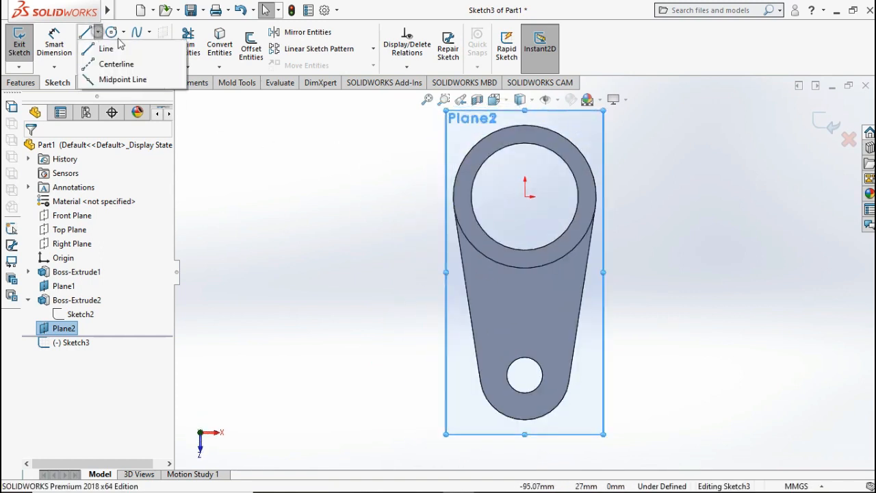
left_click(124, 32)
left_click(98, 33)
left_click(99, 34)
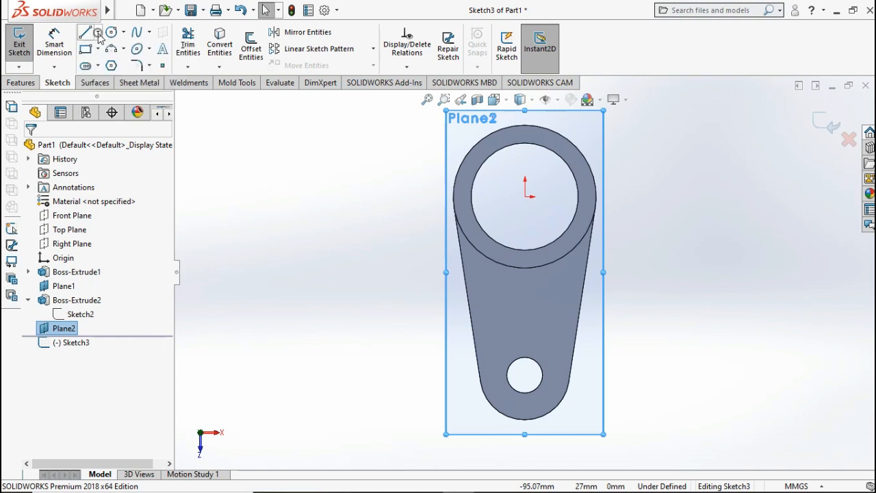
left_click(98, 32)
left_click(117, 62)
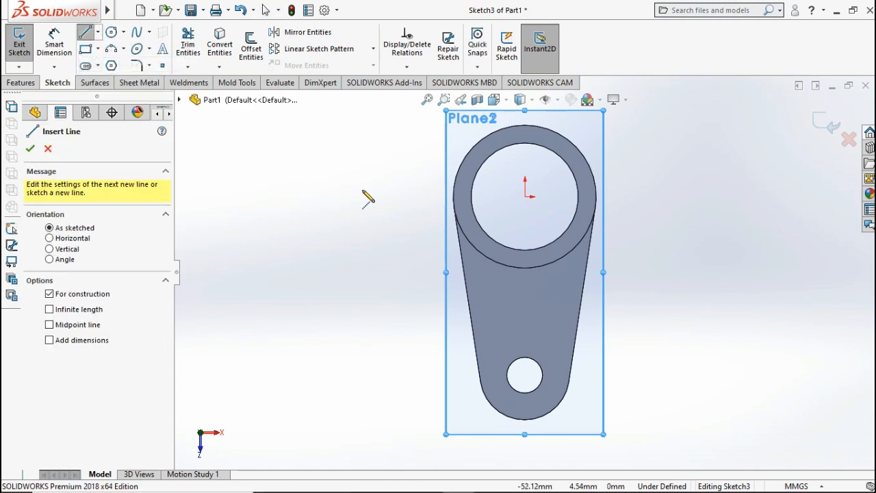
left_click(525, 197)
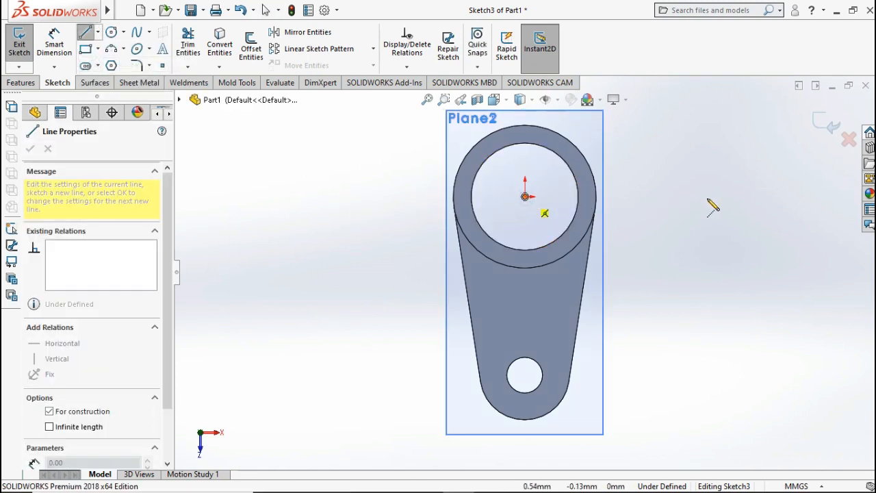
left_click(730, 197)
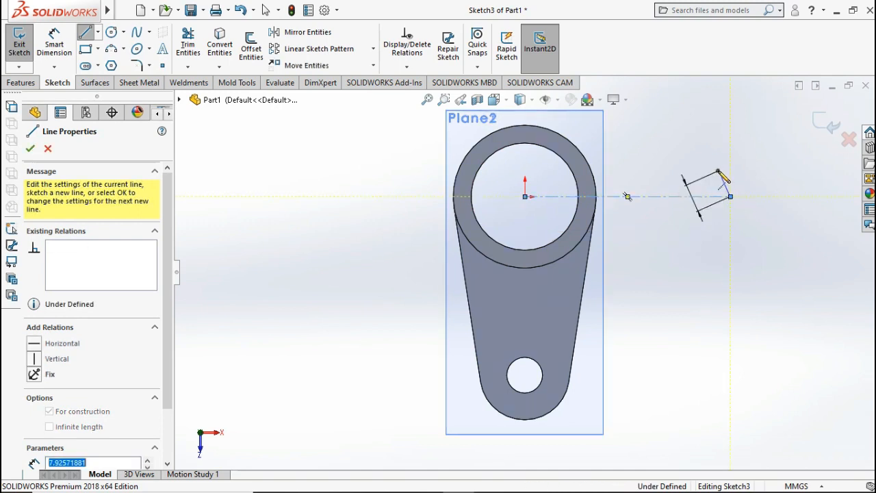
key("Escape")
Draw two concentric circles about 17 mm and 36 mm in diameter centered on the centerline's outer endpoint.
mouse_move(697, 174)
middle_mouse_down("ctrl")
mouse_move(675, 189)
mouse_move(557, 195)
middle_mouse_up("ctrl")
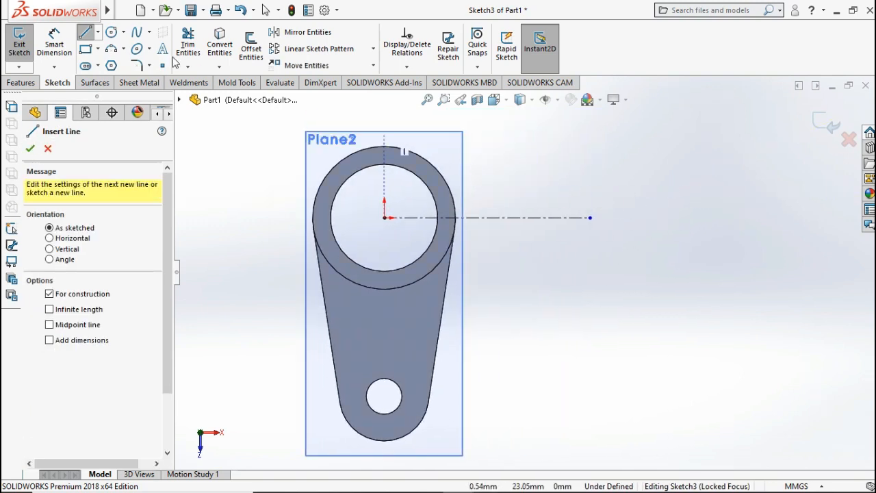
left_click(113, 32)
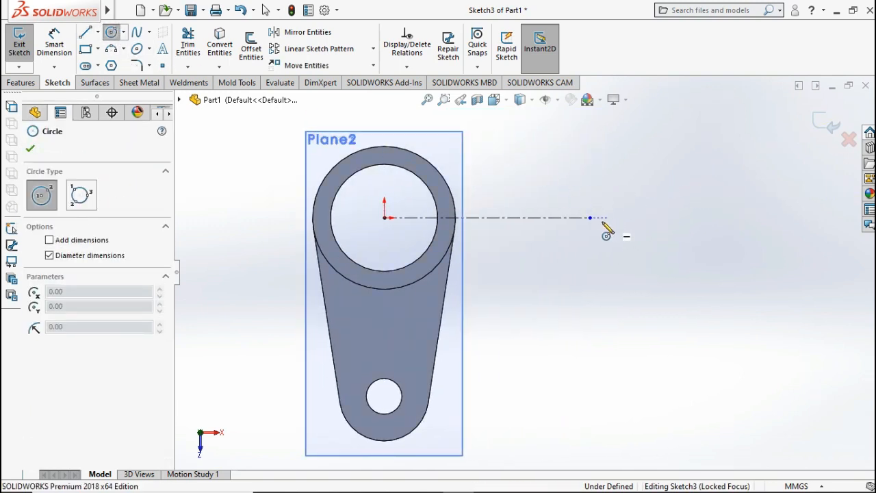
left_click(589, 217)
left_click(613, 199)
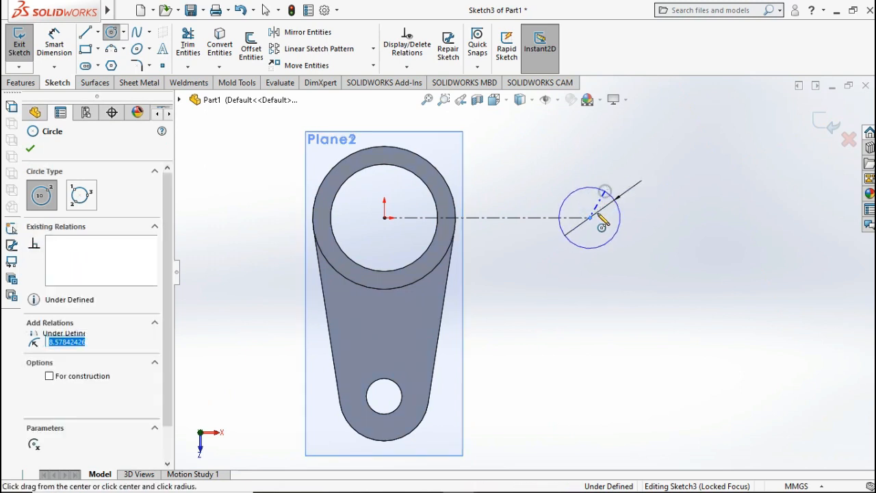
left_click(590, 217)
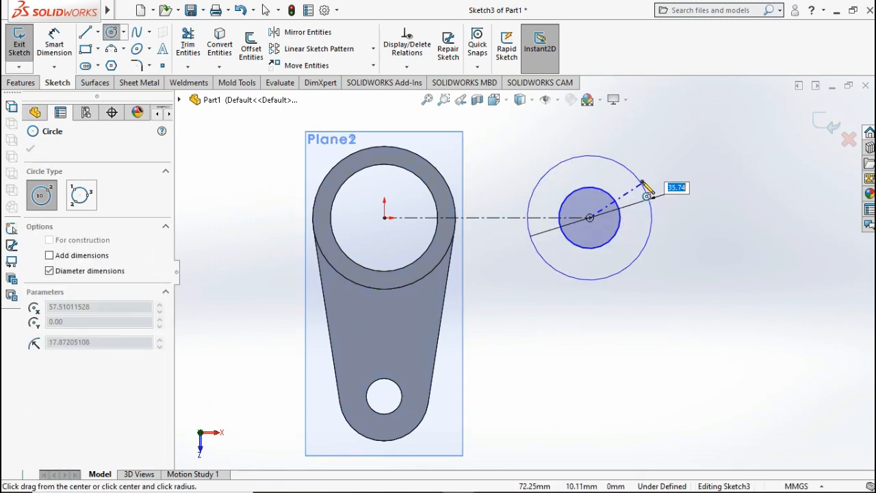
left_click(646, 190)
key("Escape")
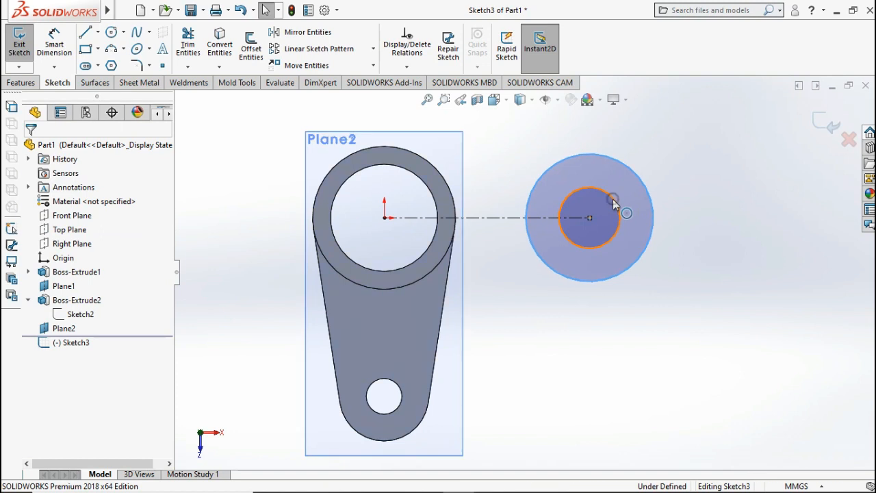
Dimension the inner circle's diameter to 10 mm and the outer circle's diameter to 25 mm.
left_click(612, 203)
left_click(54, 42)
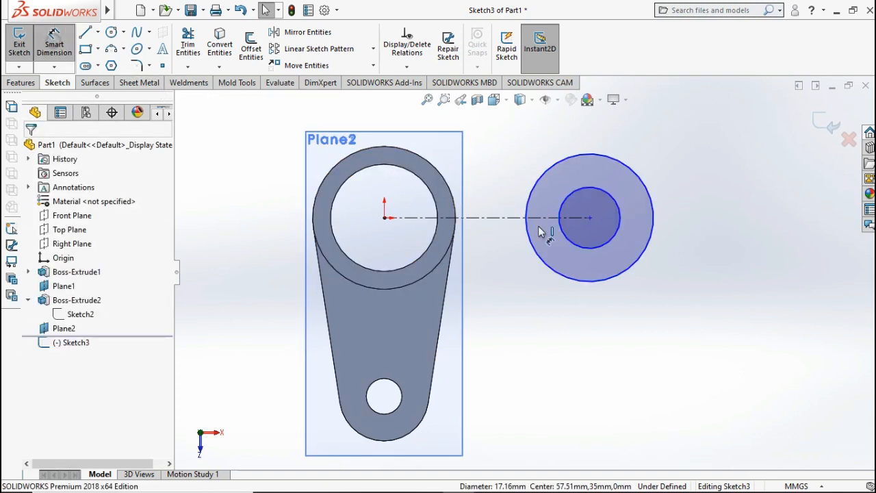
left_click(618, 218)
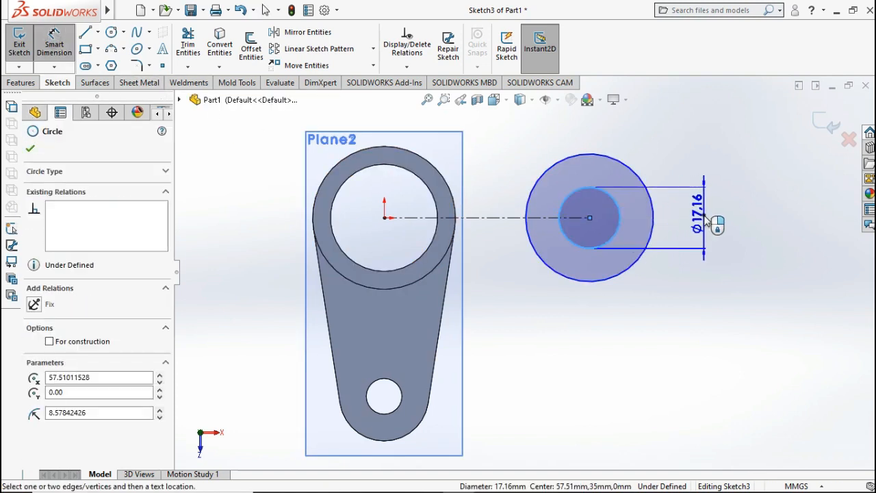
left_click(714, 221)
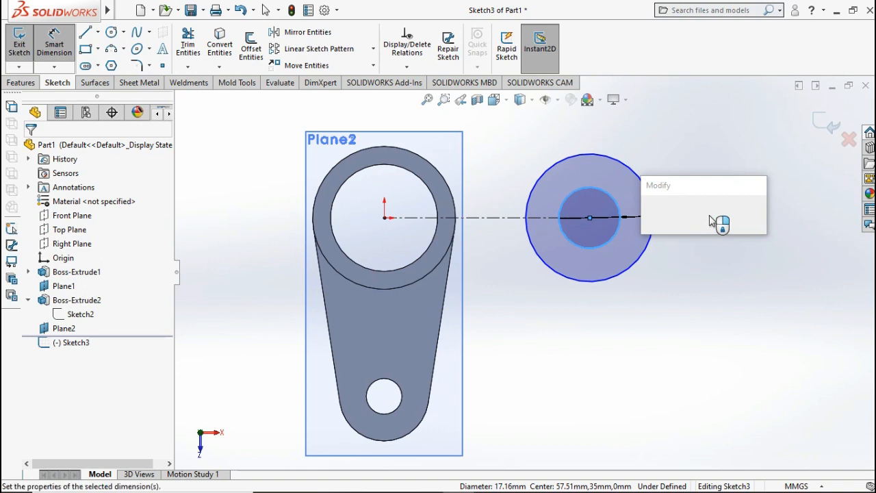
type("10")
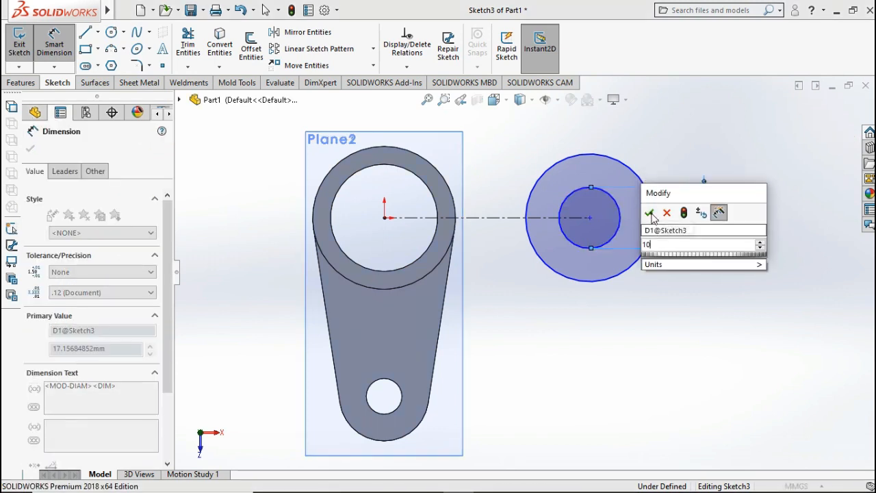
left_click(649, 214)
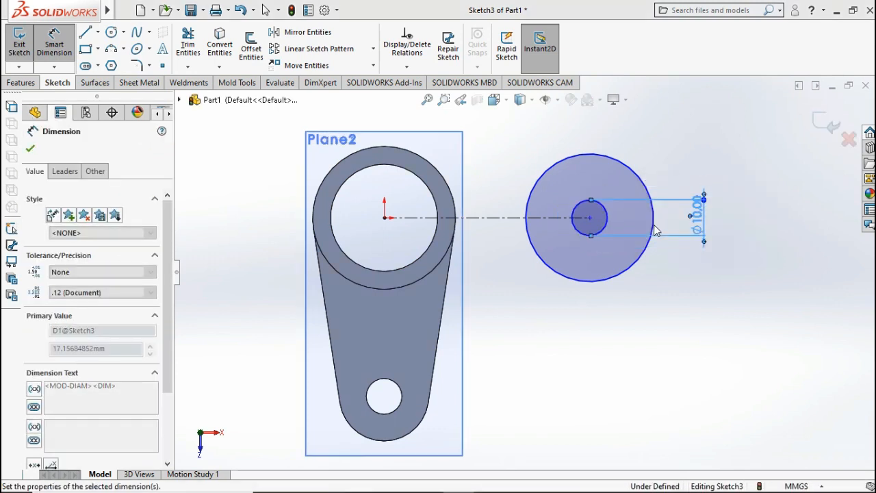
left_click(660, 219)
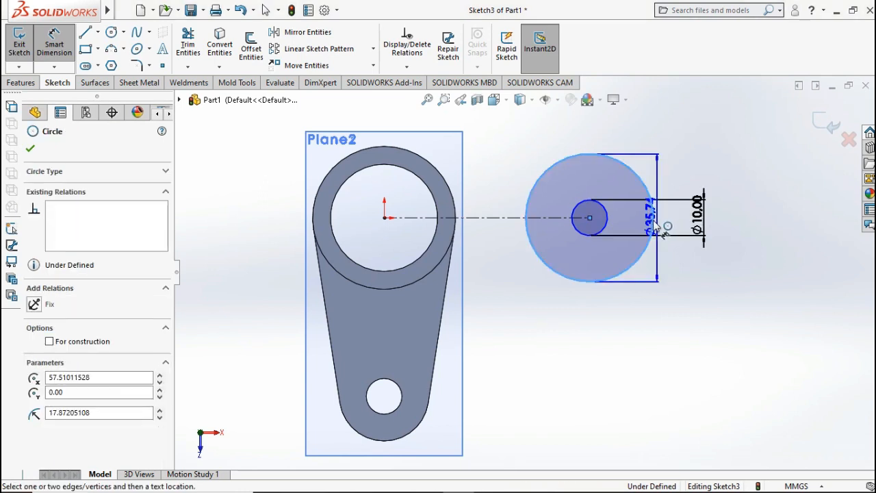
left_click(701, 229)
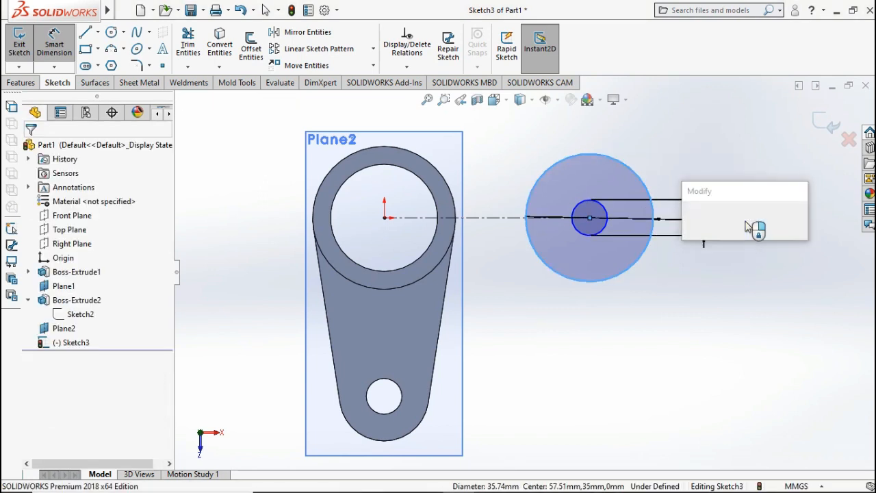
type("25")
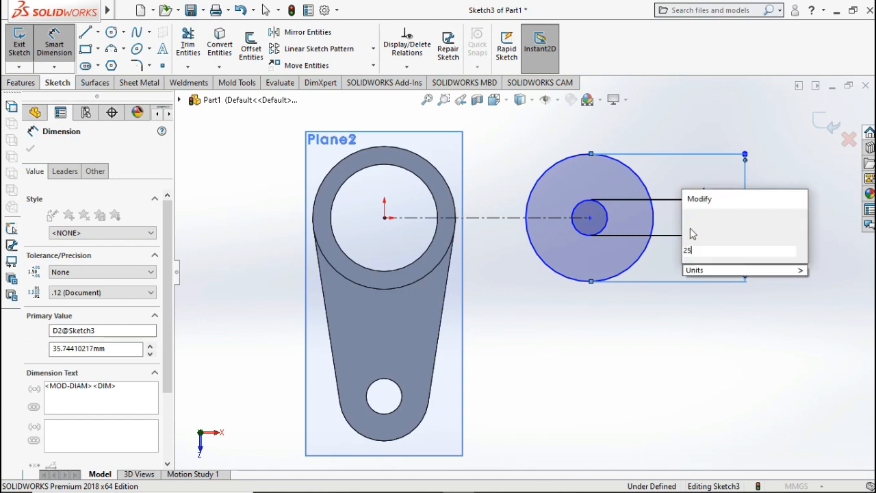
left_click(691, 225)
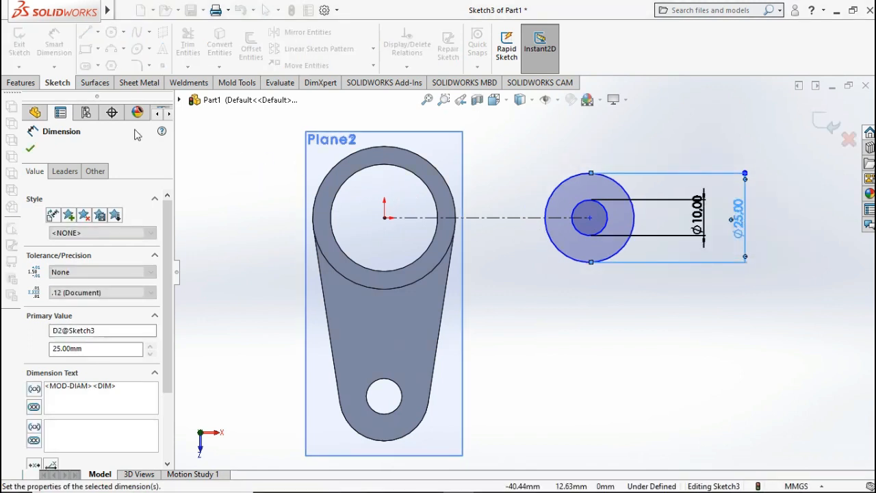
Draw two lines joining the cylinder's outer edge to the 25 mm circle, one below and one above the centerline.
left_click(86, 33)
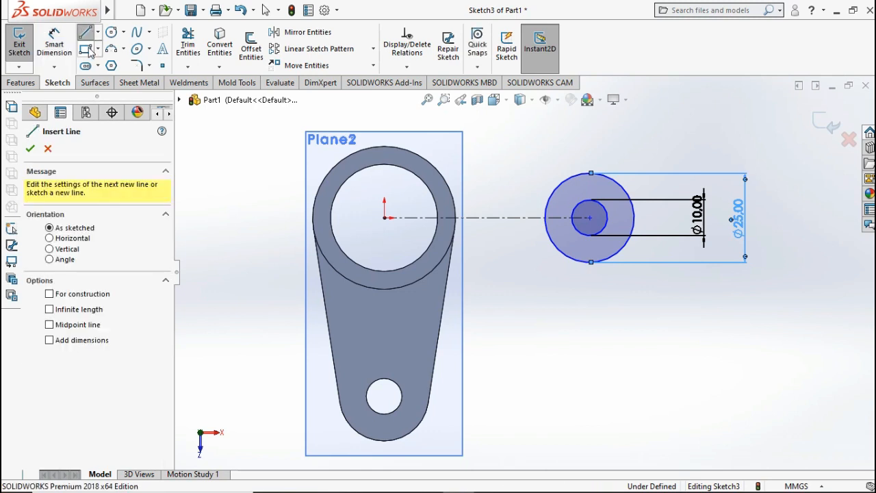
left_click(385, 288)
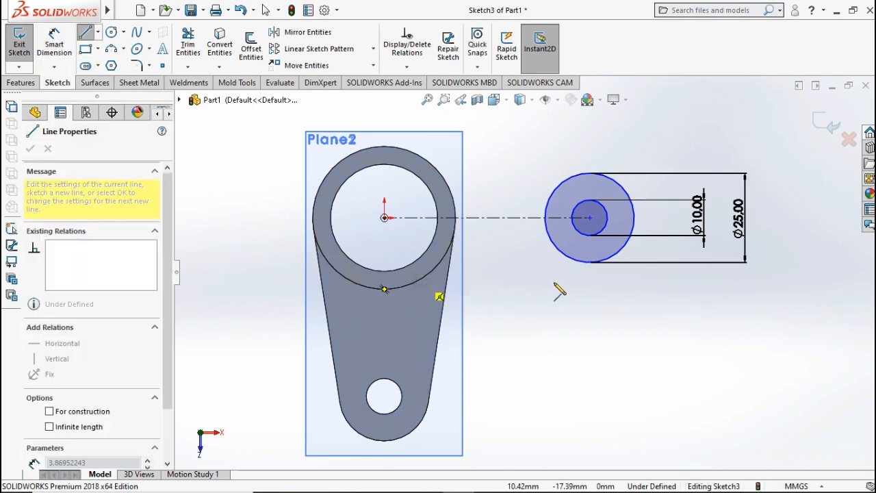
left_click(580, 262)
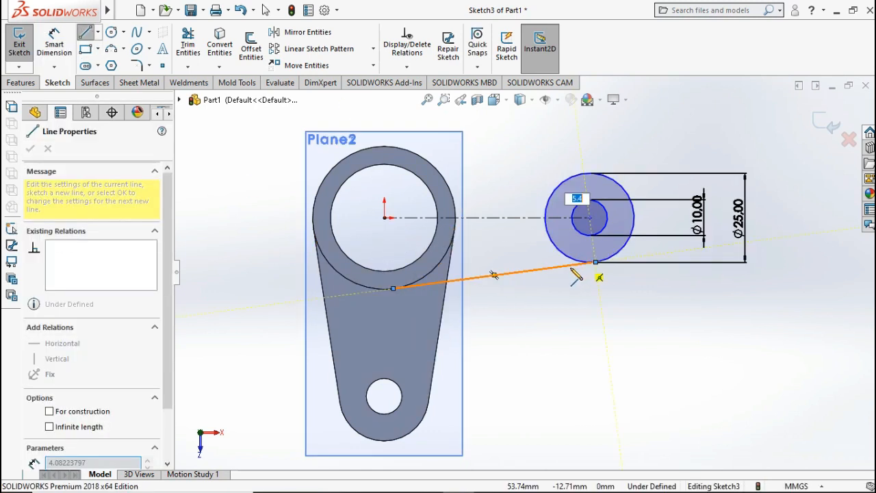
double_click(555, 299)
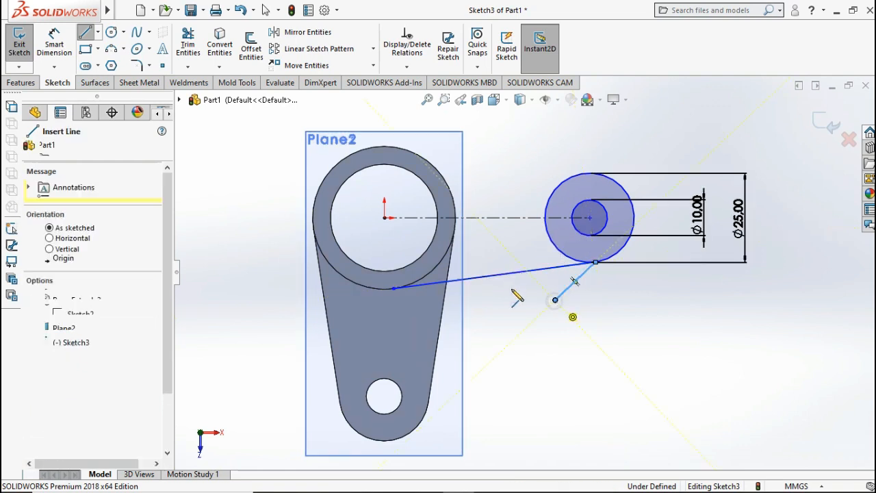
left_click(436, 169)
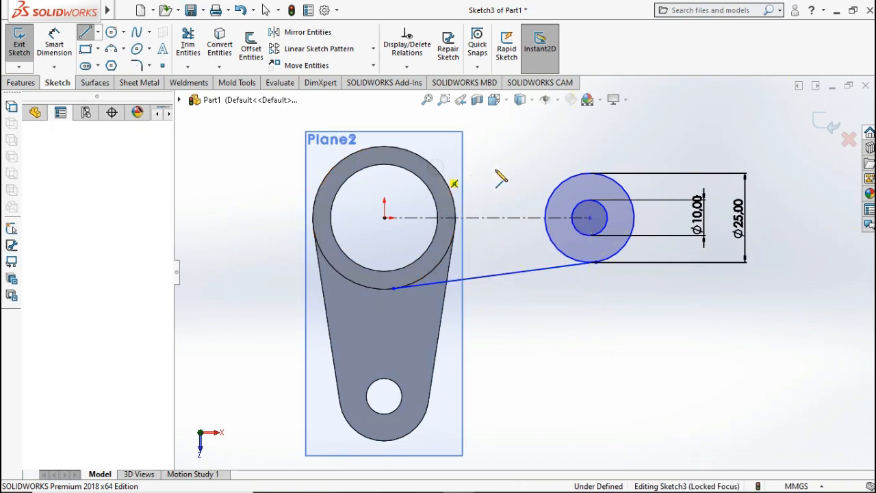
double_click(574, 176)
key("Escape")
Make the upper connecting line tangent to both the 25 mm circle and the cylinder's outer edge.
left_click(560, 184)
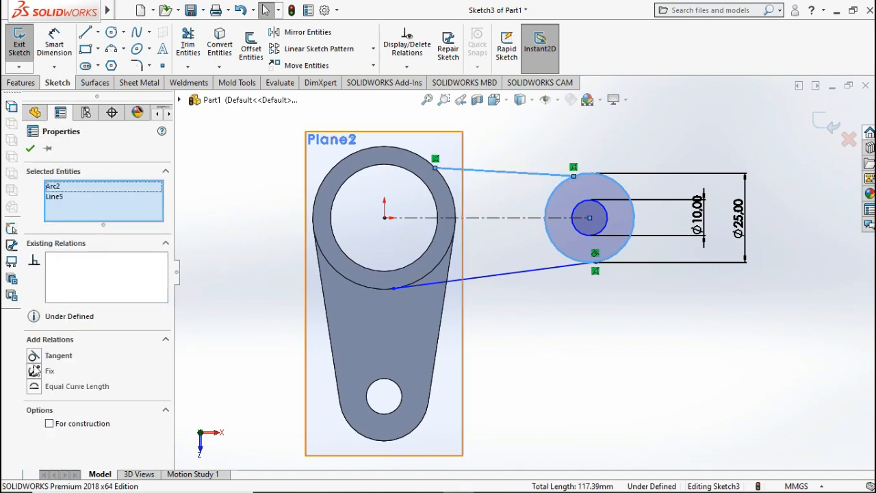
left_click(34, 357)
left_click(30, 149)
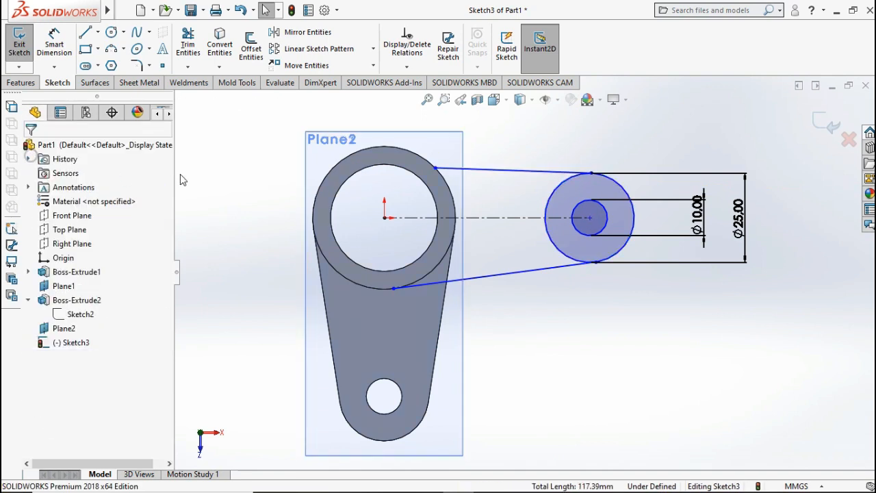
left_click(451, 177)
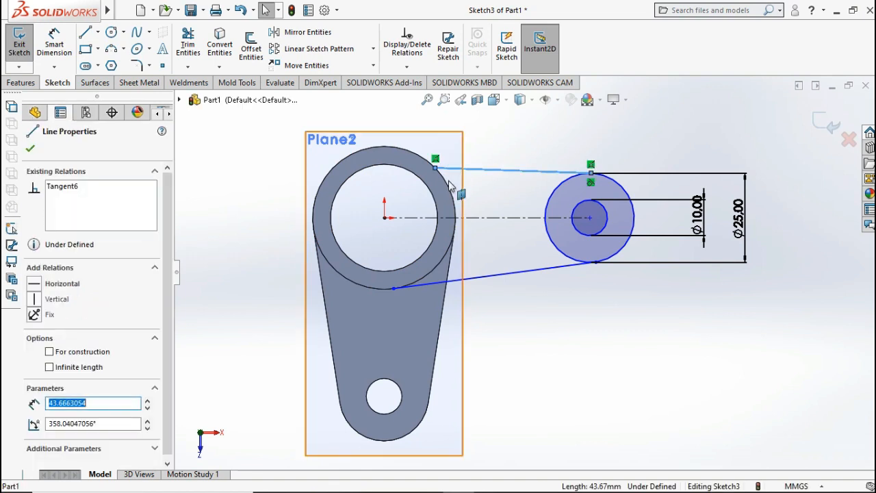
left_click(453, 190, "ctrl")
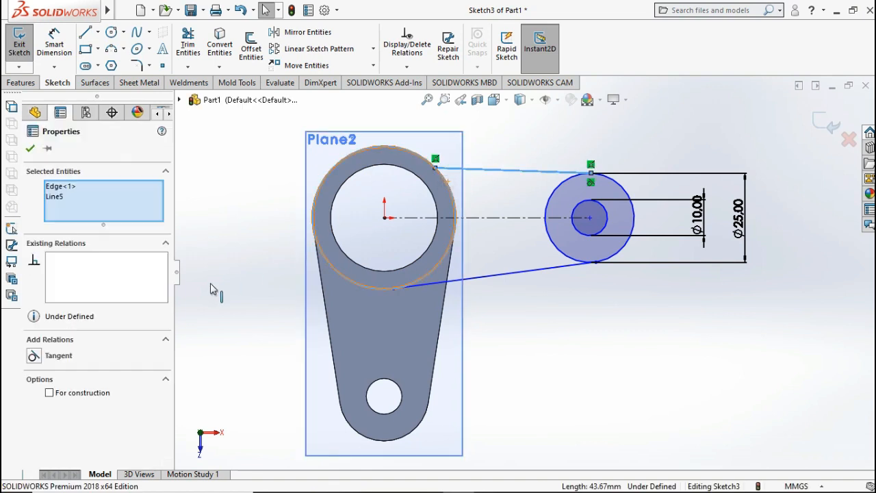
left_click(34, 357)
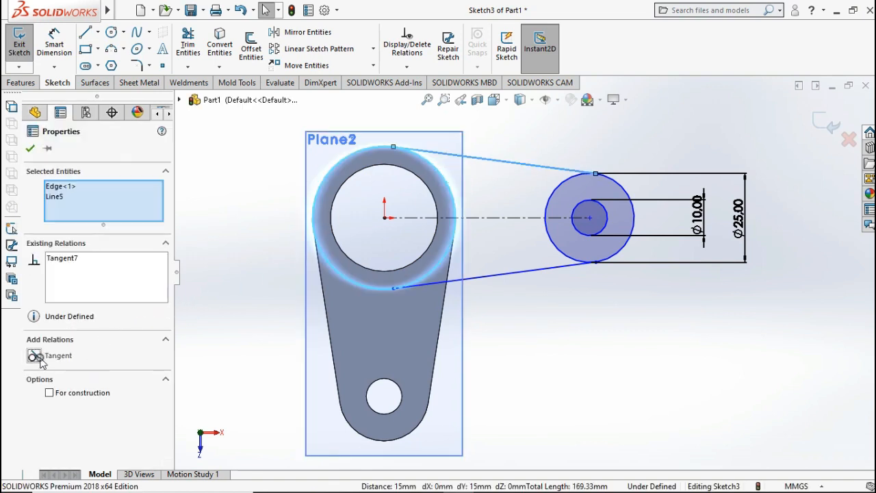
left_click(30, 150)
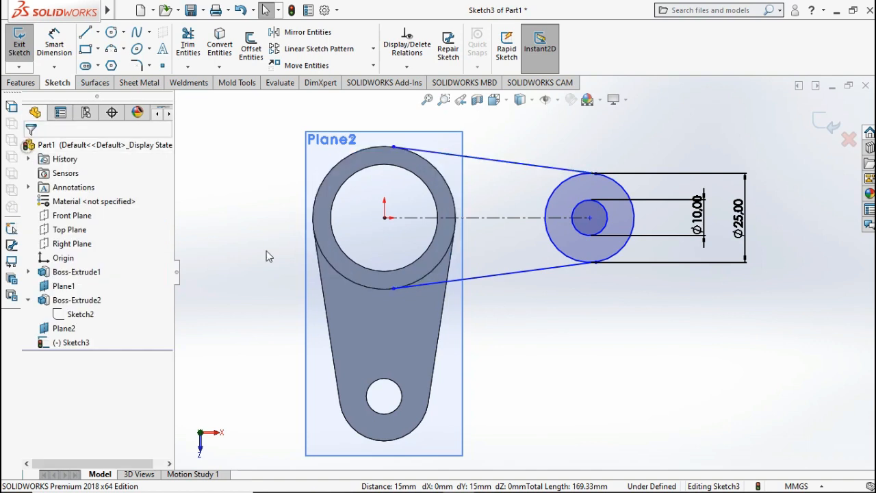
Check the lower connecting line's relation to the 25 mm circle and make the line tangent to the cylinder's outer edge.
left_click(555, 268)
left_click(573, 259, "ctrl")
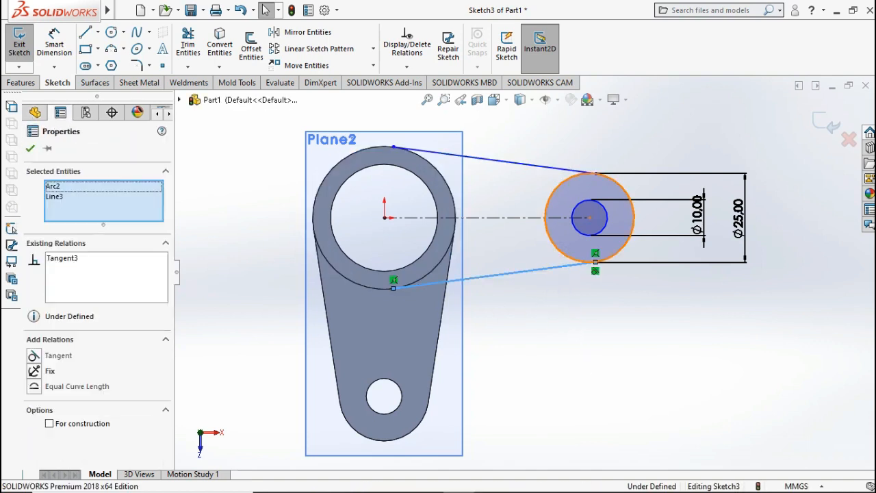
left_click(574, 318)
left_click(432, 285)
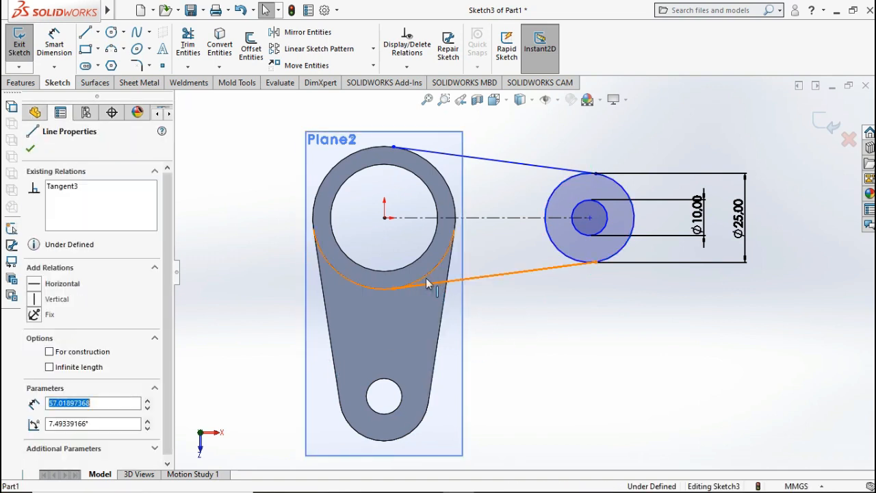
left_click(425, 277, "ctrl")
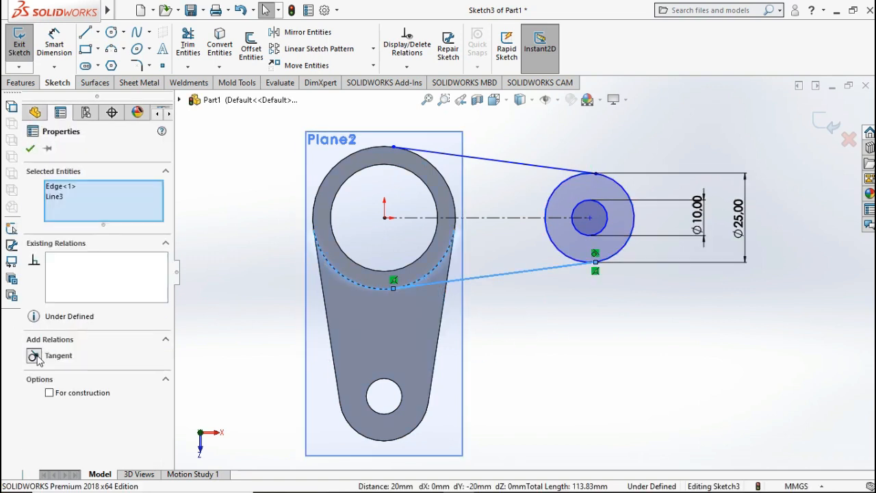
left_click(34, 355)
left_click(30, 149)
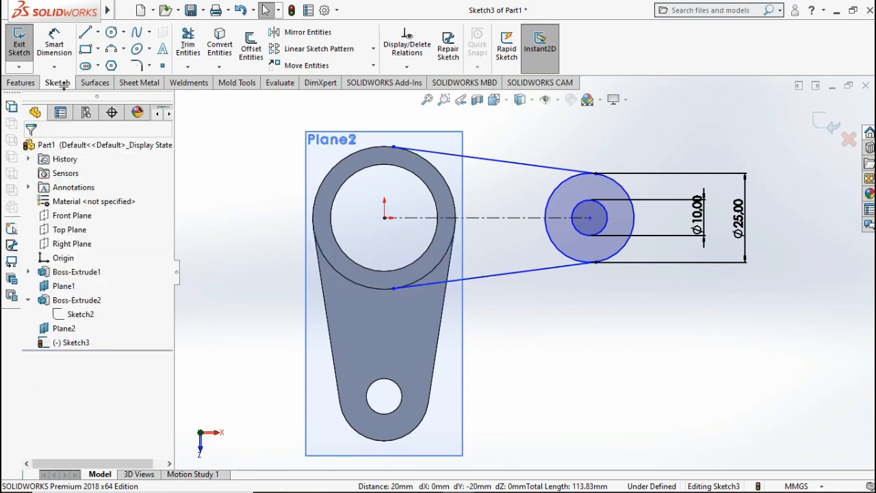
Dimension the centerline between the origin and the small circles' center to 50 mm.
left_click(61, 48)
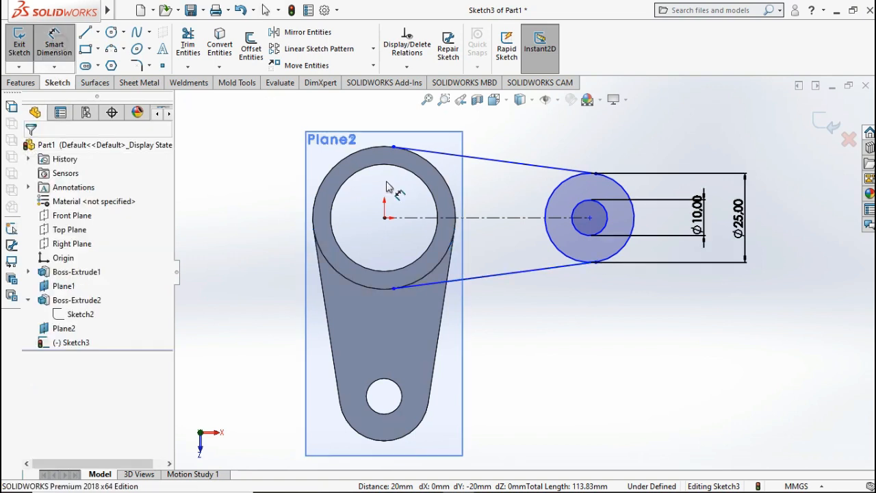
left_click(489, 217)
left_click(484, 127)
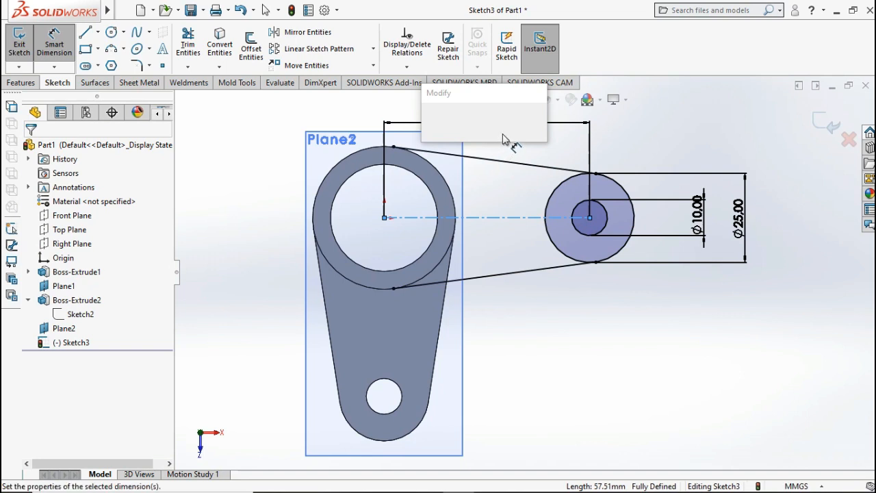
type("50")
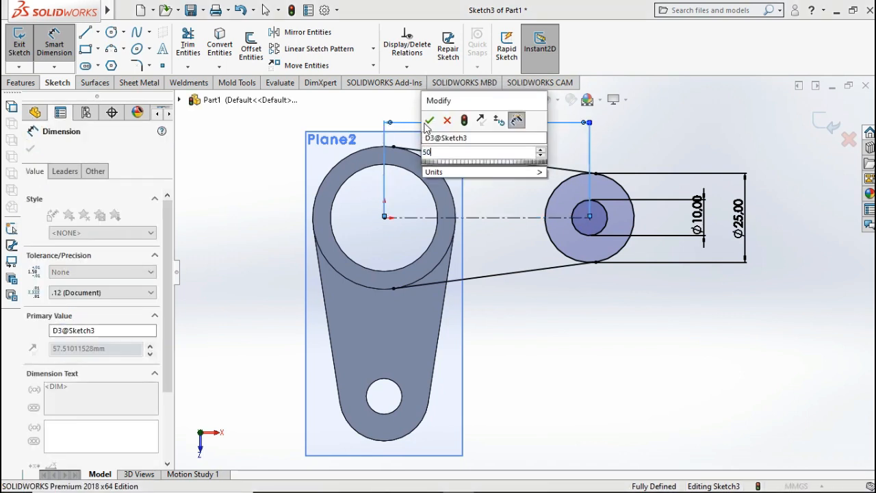
left_click(429, 121)
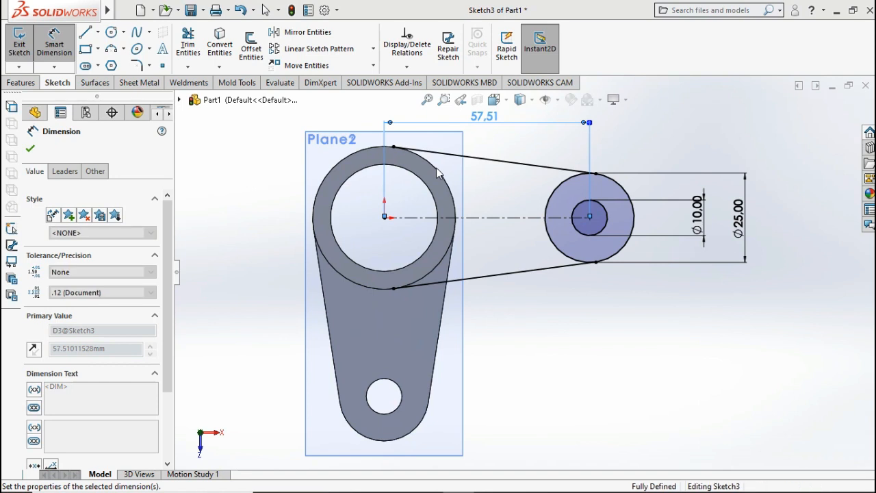
left_click(344, 166)
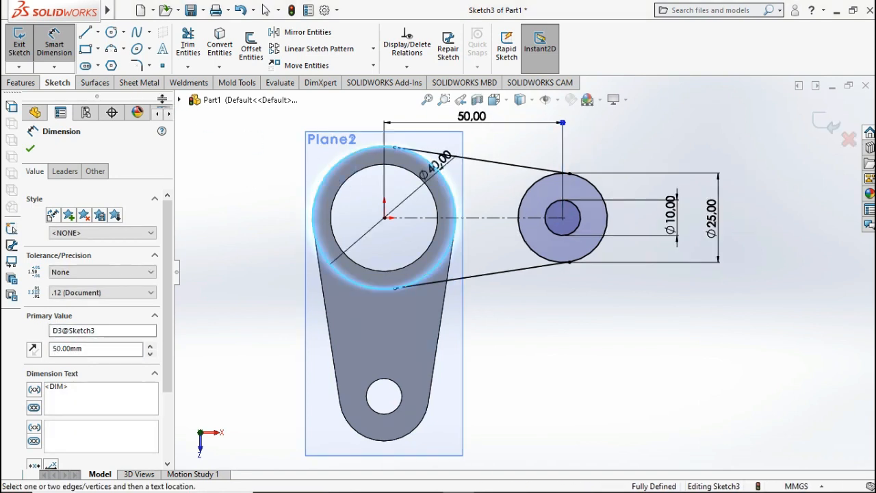
key("Escape")
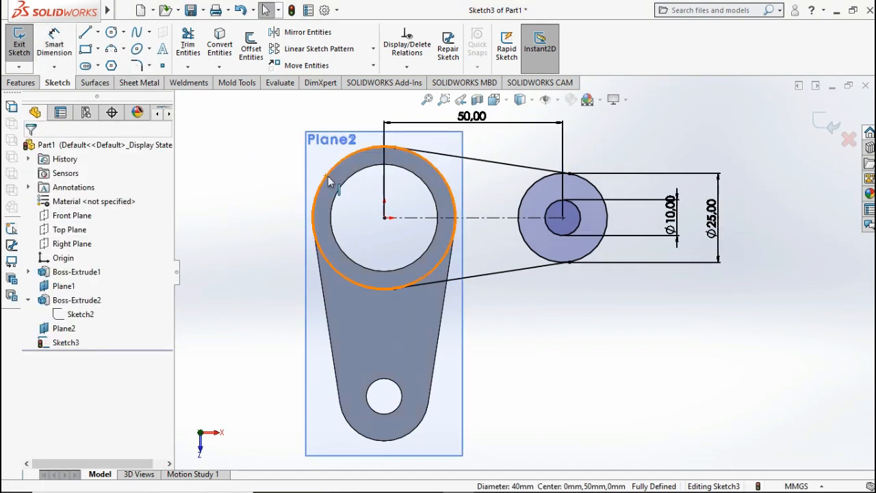
Convert the cylinder's outer edge into the sketch and trim the surplus arcs of both outer circles to leave a closed lug profile.
left_click(329, 179)
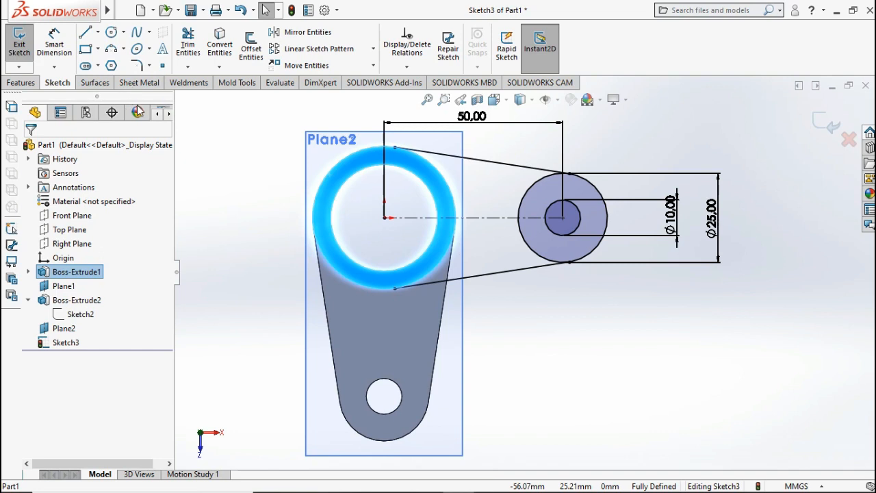
left_click(319, 186)
left_click(220, 41)
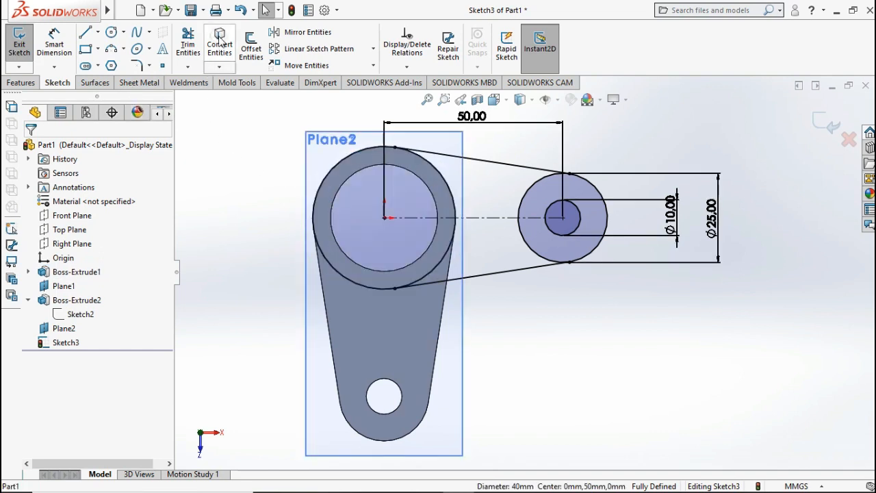
left_click(189, 42)
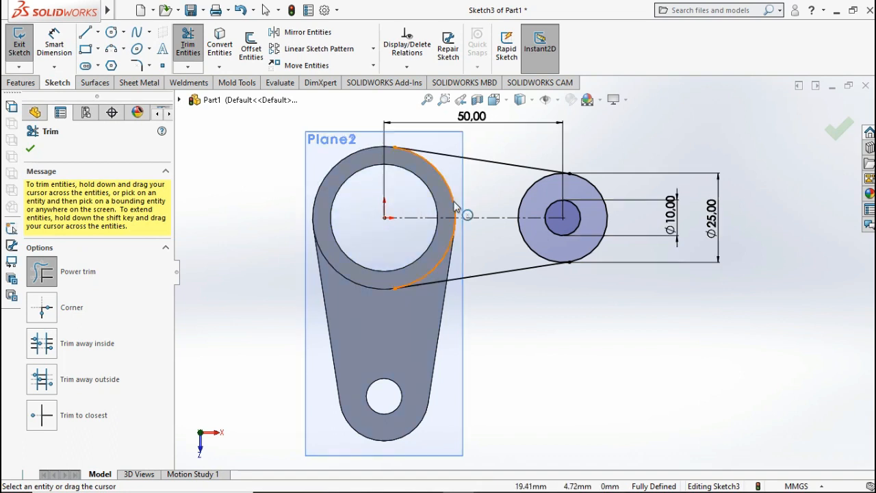
mouse_move(504, 194)
left_mouse_down()
mouse_move(527, 194)
mouse_move(533, 204)
mouse_move(521, 262)
left_mouse_up()
left_click(839, 128)
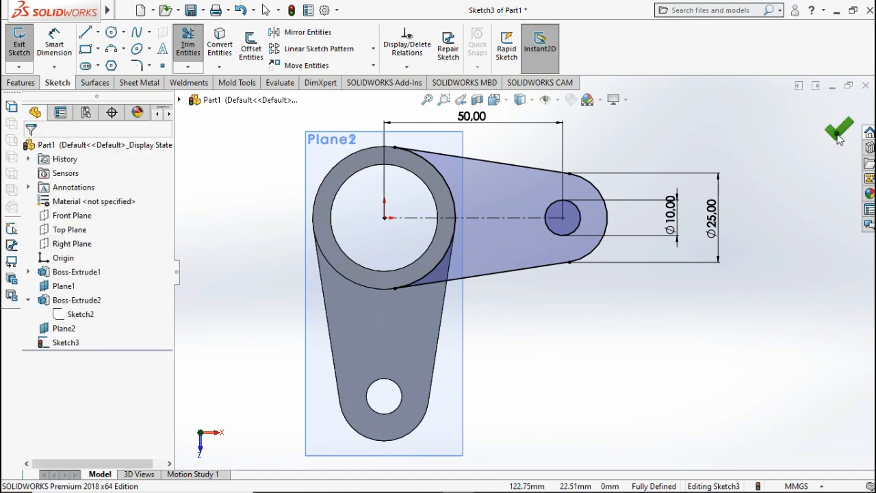
Extrude the trimmed lug profile upward as a 5 mm blind boss merged with the cylinder.
left_click(21, 82)
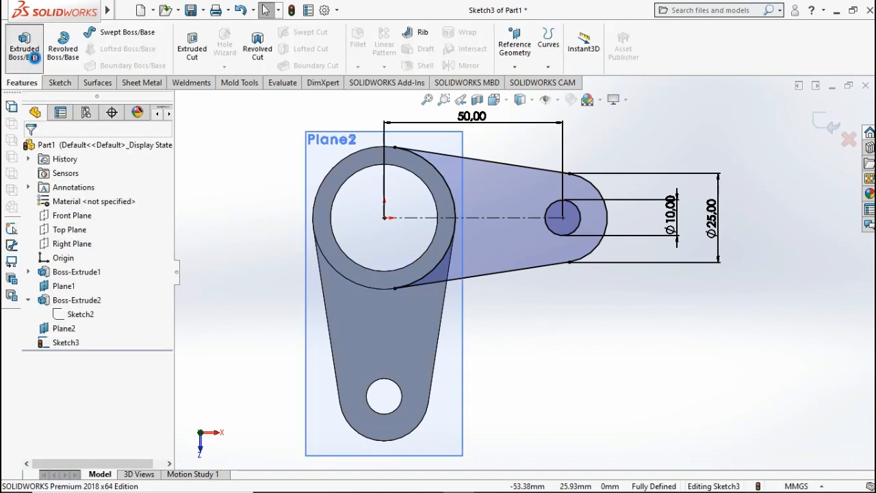
left_click(24, 45)
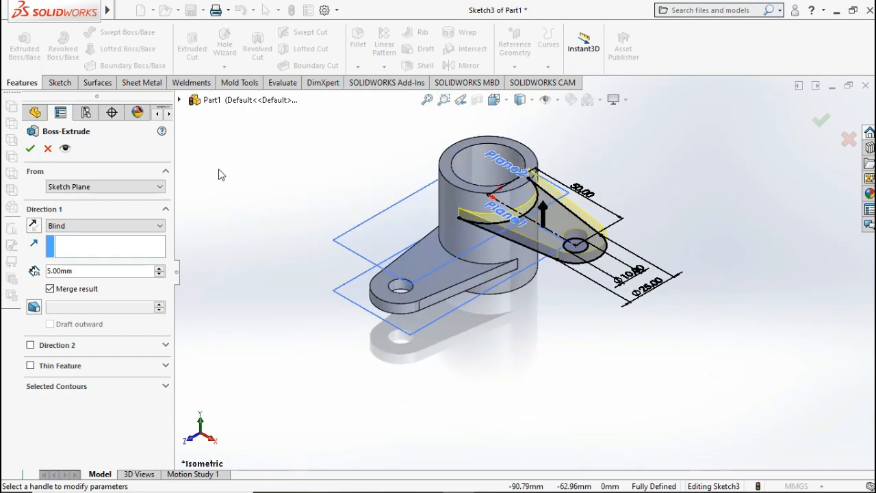
left_click(30, 150)
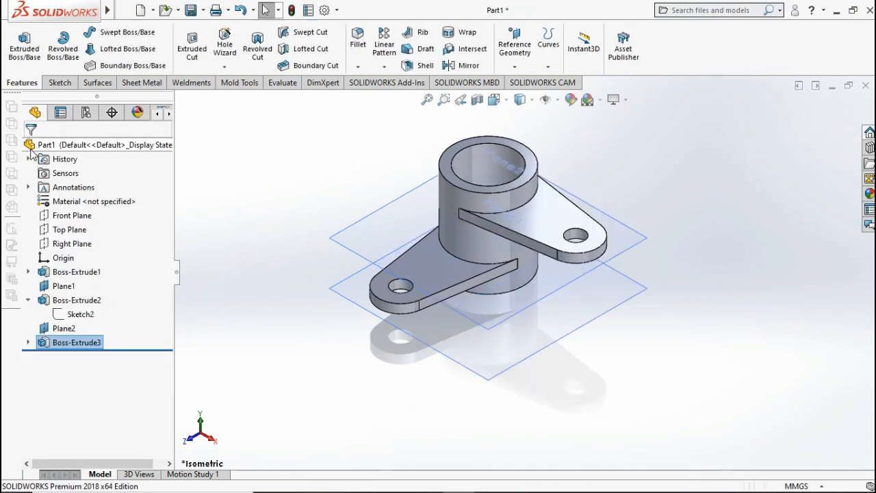
Hide both offset reference planes, Plane2 and Plane1.
middle_click_drag(291, 267, 384, 308)
left_click(555, 283)
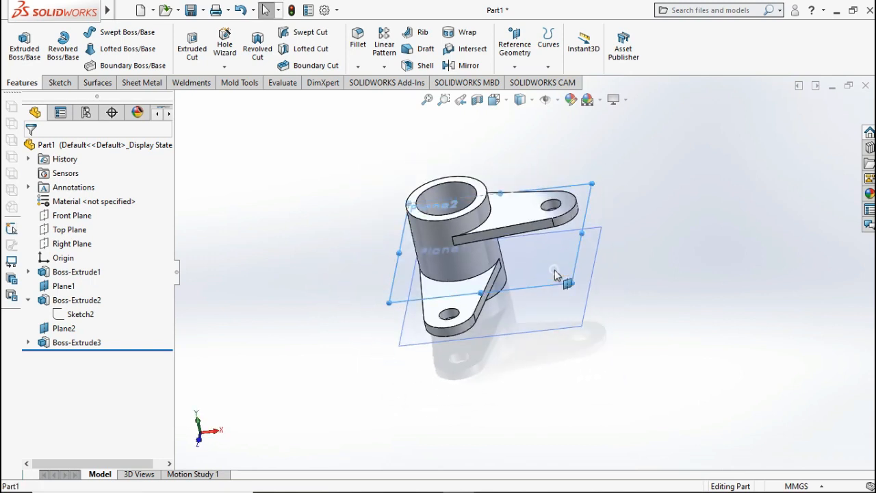
right_click(557, 283)
left_click(604, 250)
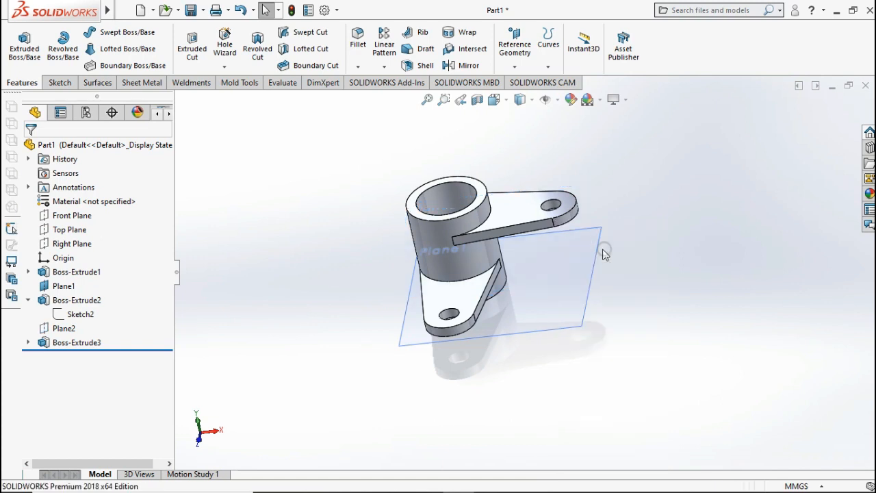
left_click(563, 273)
right_click(563, 275)
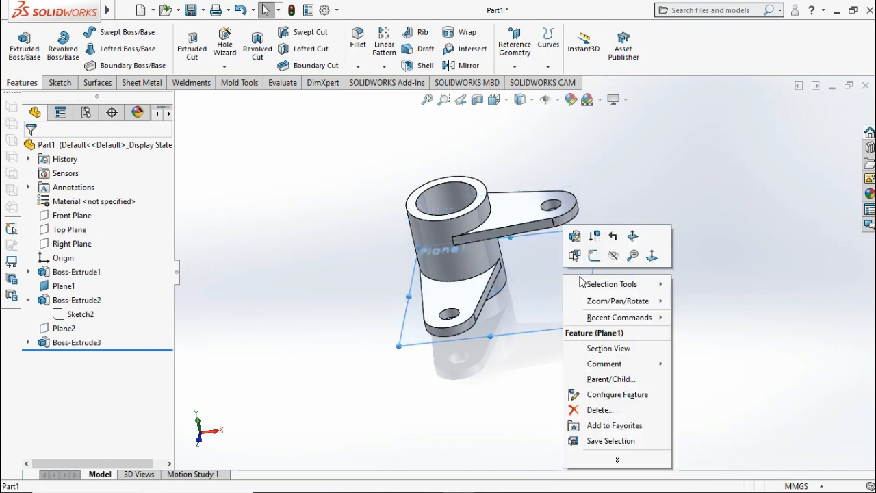
left_click(611, 256)
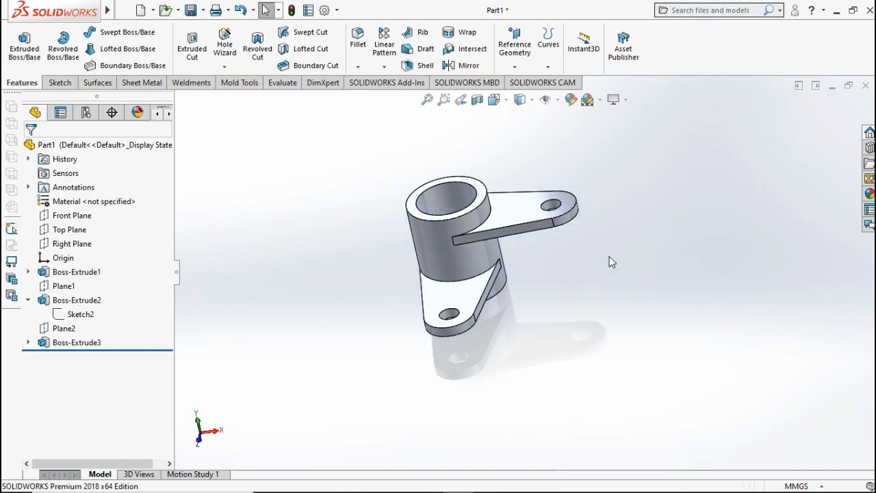
Apply a bright blue color from the standard palette to the whole part and show it in isometric view.
left_click(71, 148)
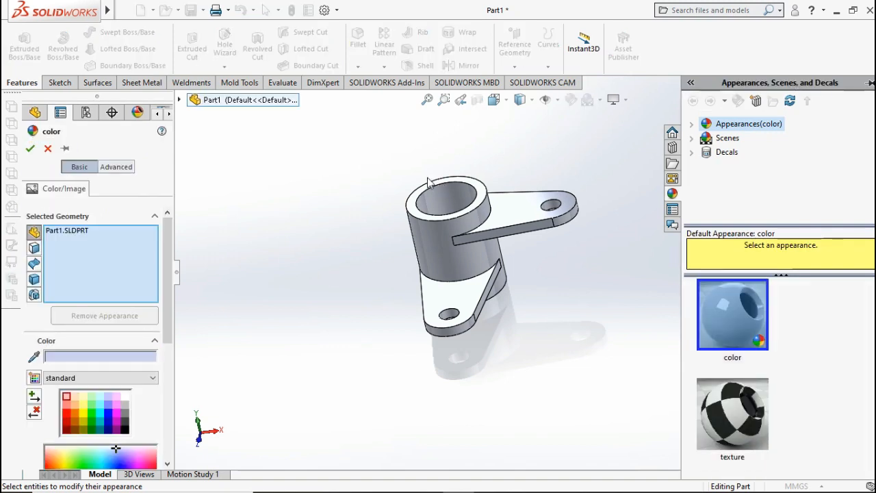
middle_click_drag(429, 179, 394, 167)
scroll(394, 167, "down", 1)
key("ctrl+7")
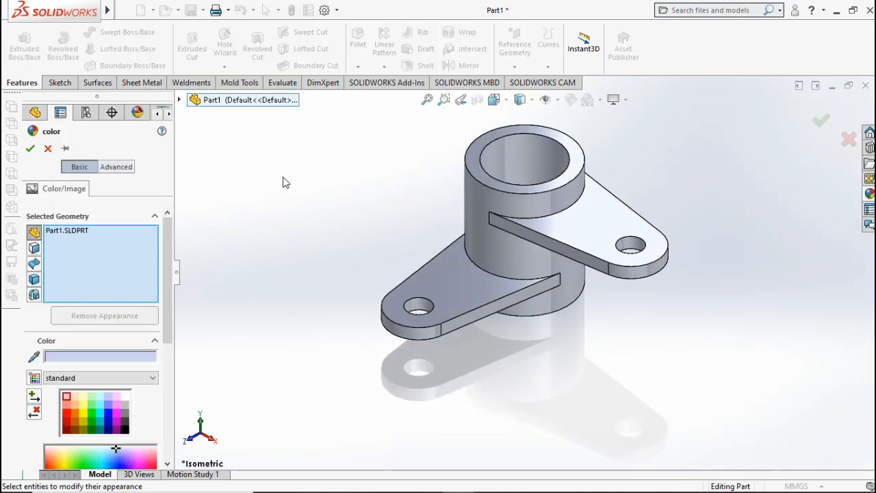
left_click(67, 413)
left_click(75, 413)
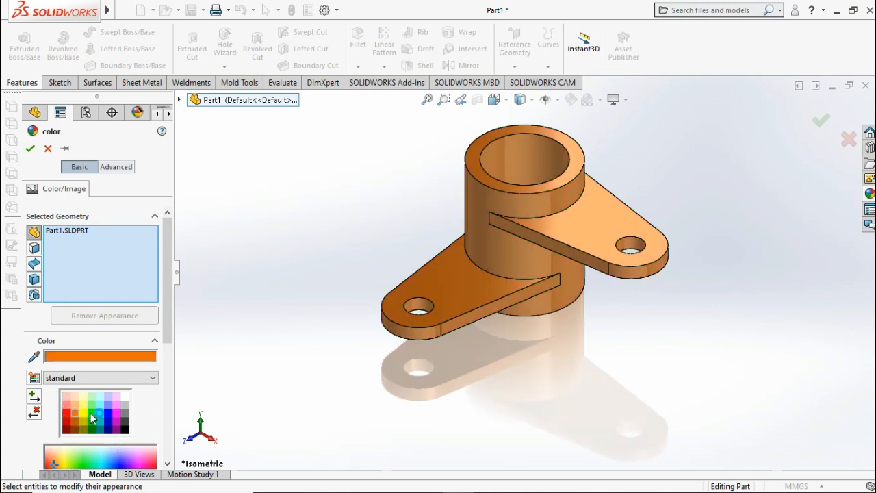
left_click(108, 414)
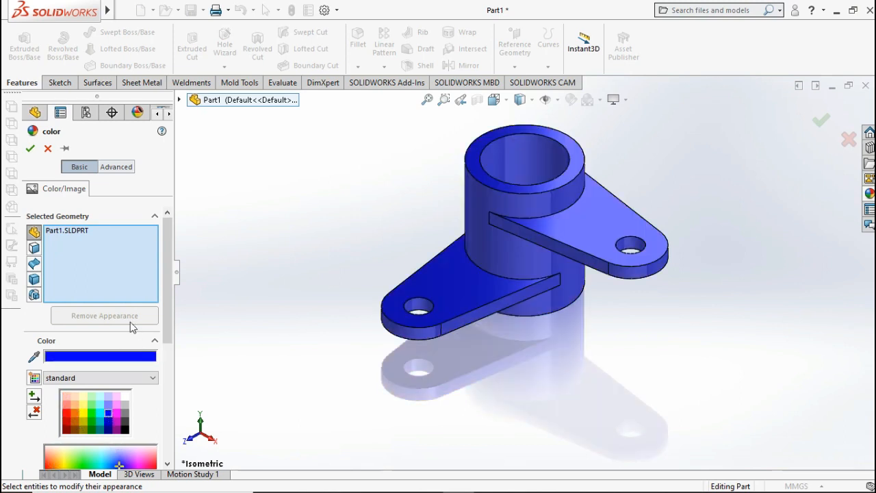
left_click(30, 151)
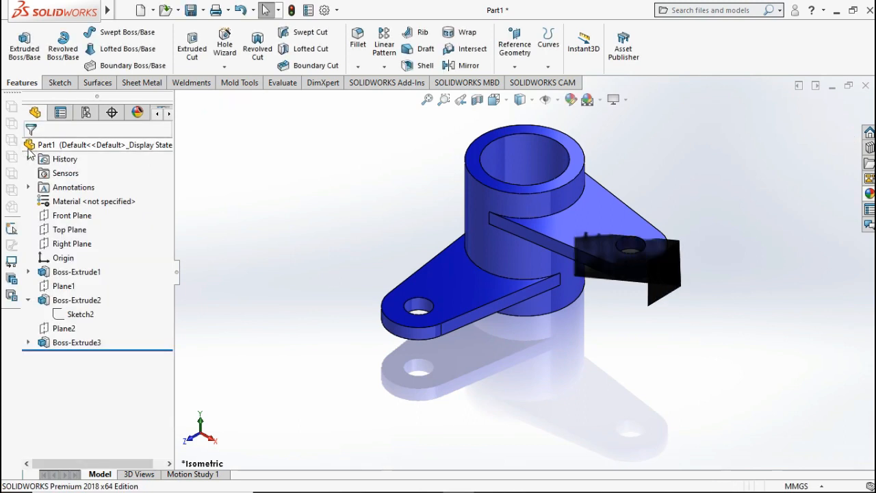